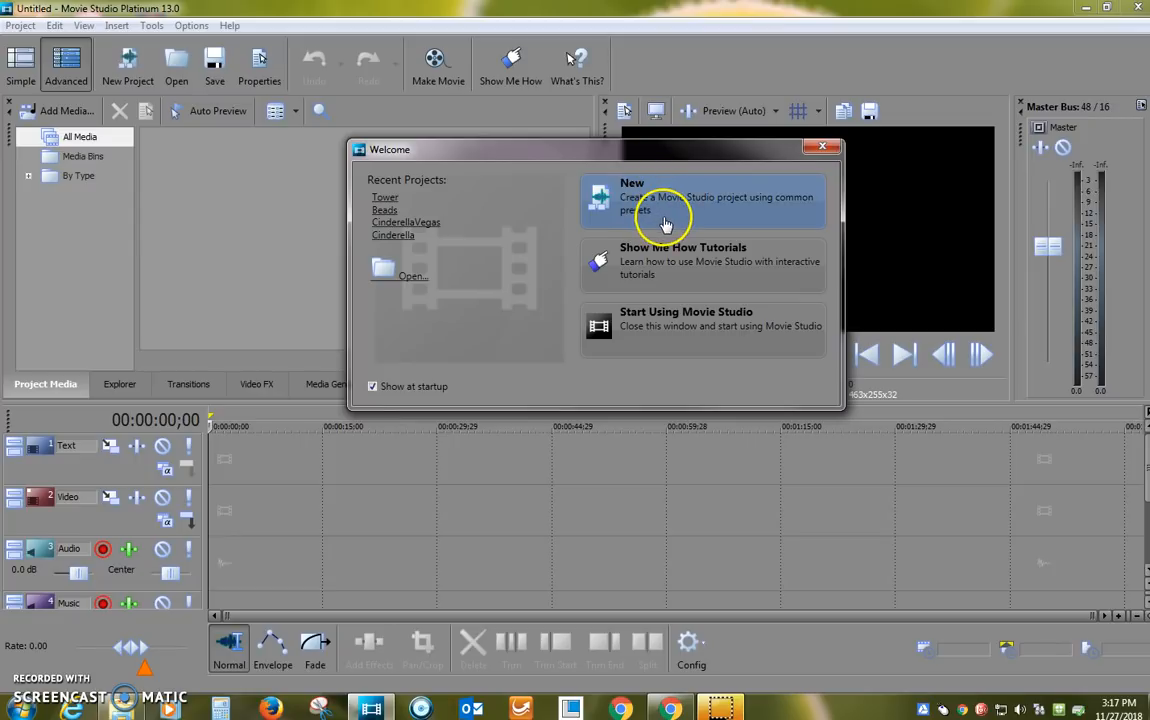
- Start a new project and name it with the creator's surname followed by "Intro"
click(648, 202)
click(650, 206)
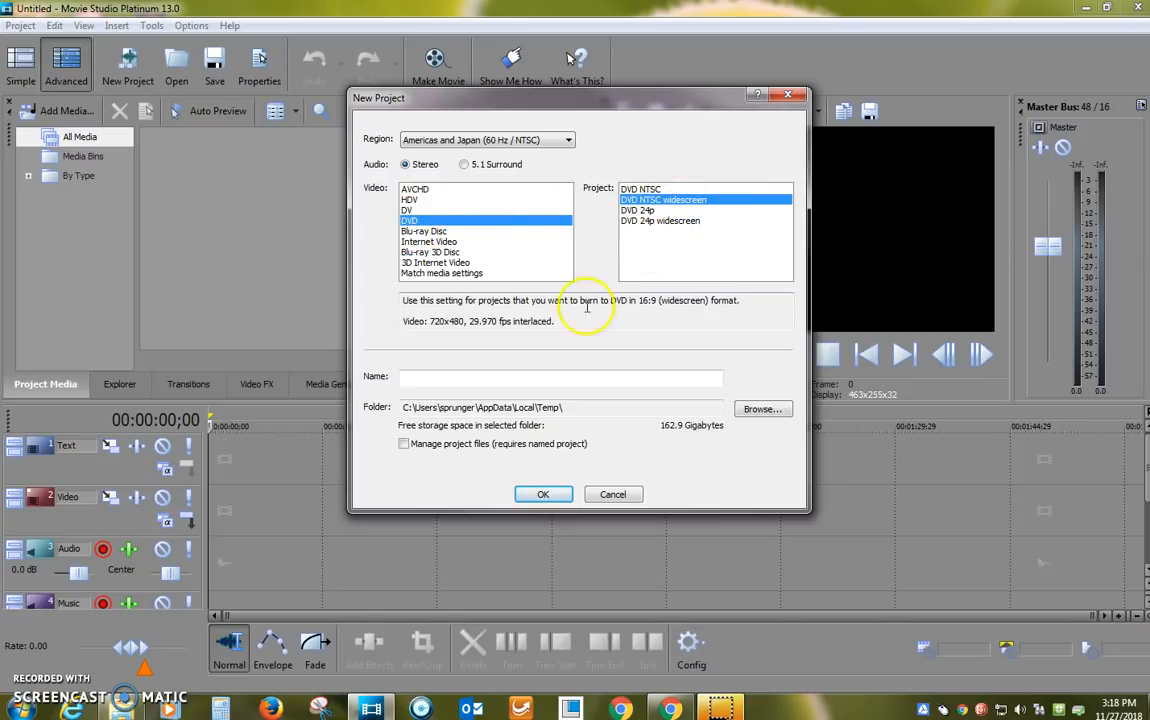
click(422, 377)
click(562, 411)
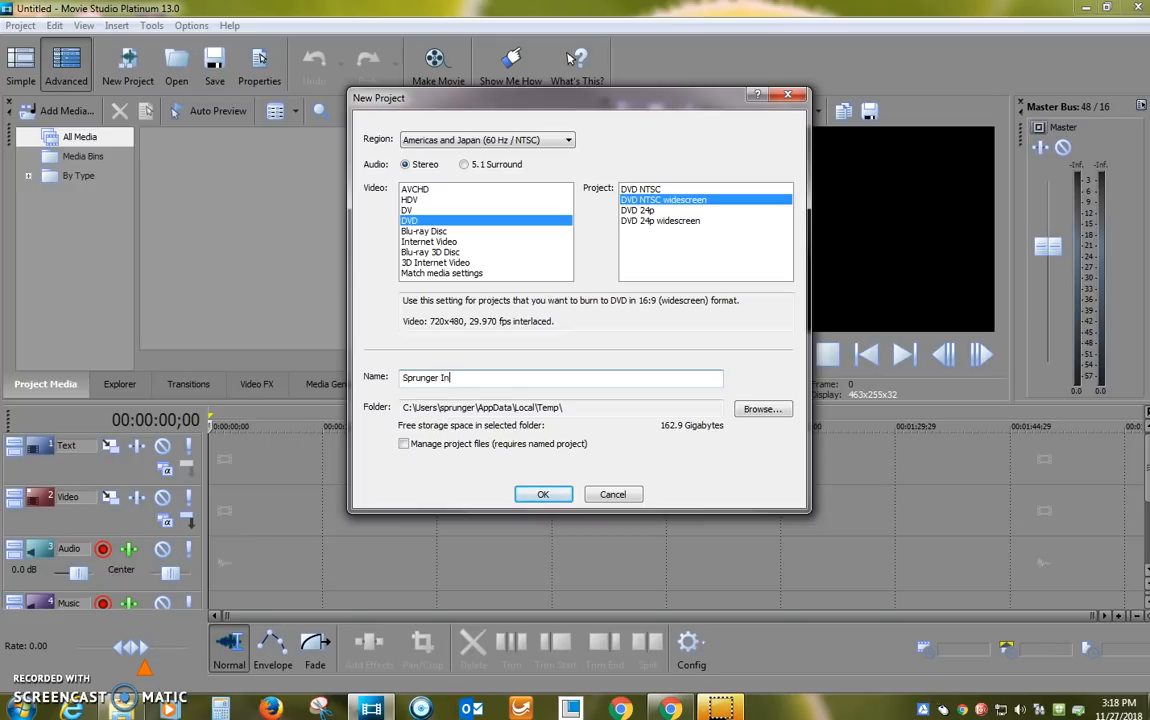
click(426, 412)
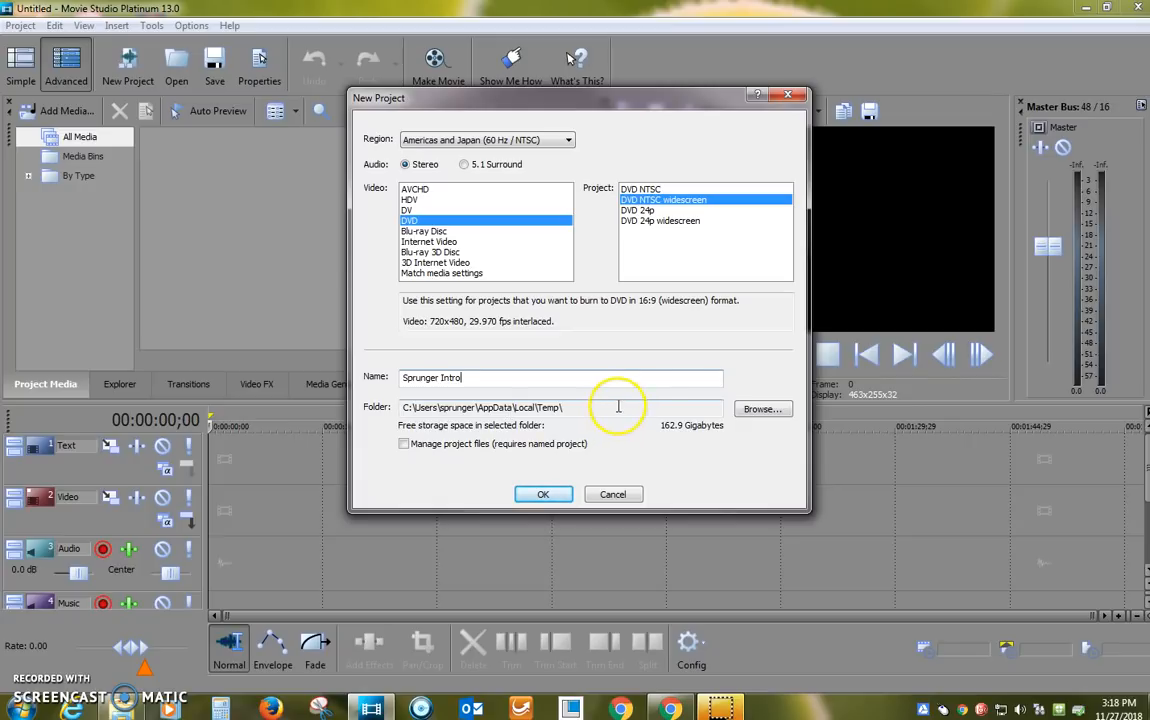
- Browse for the project's storage location and expand the 7th Tech Enrichment folder on the H: drive
click(758, 410)
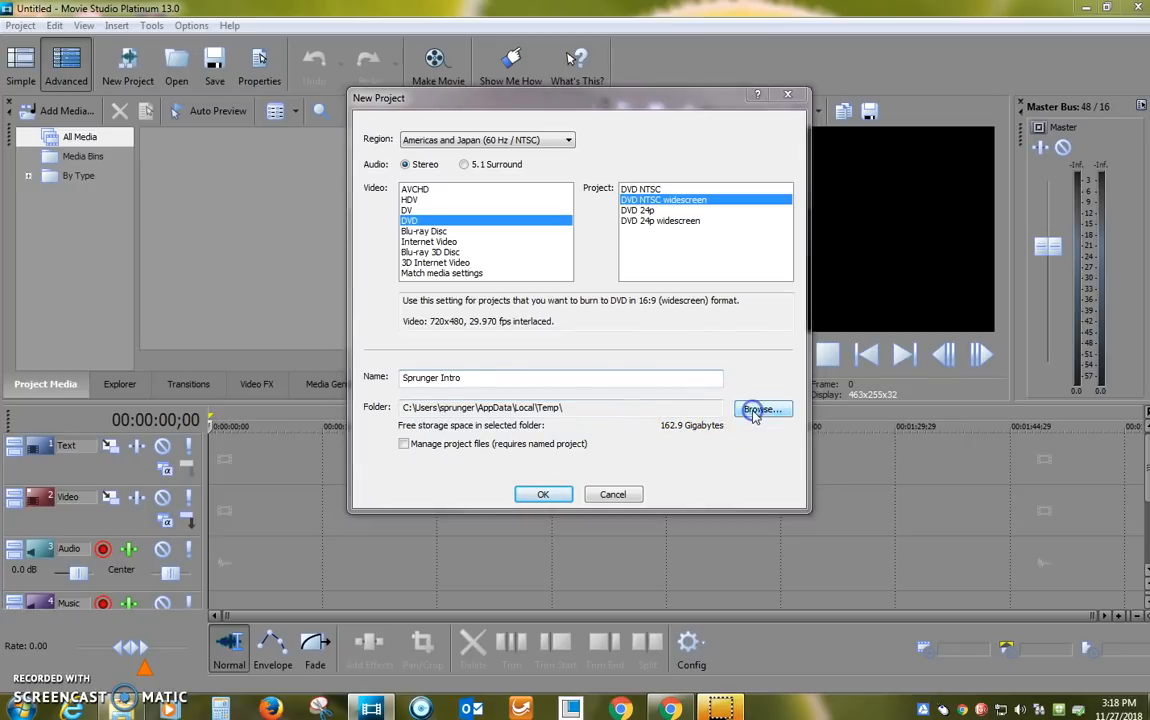
drag(689, 396, 689, 398)
click(688, 340)
drag(688, 340, 691, 388)
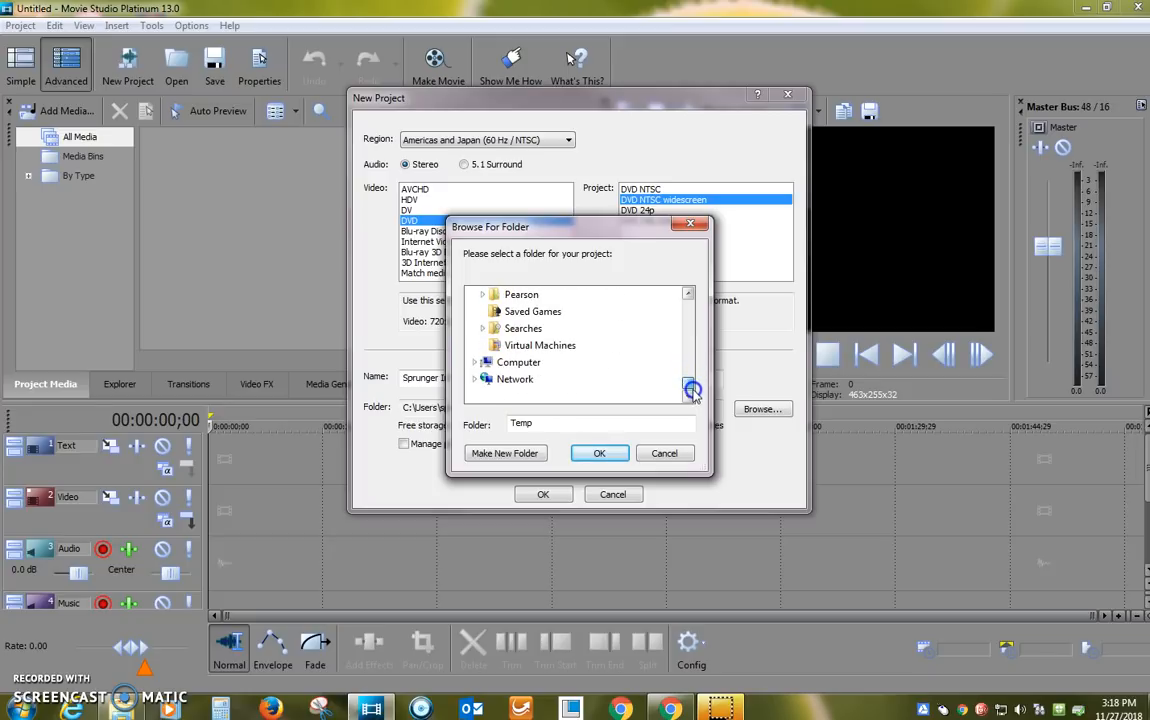
click(525, 378)
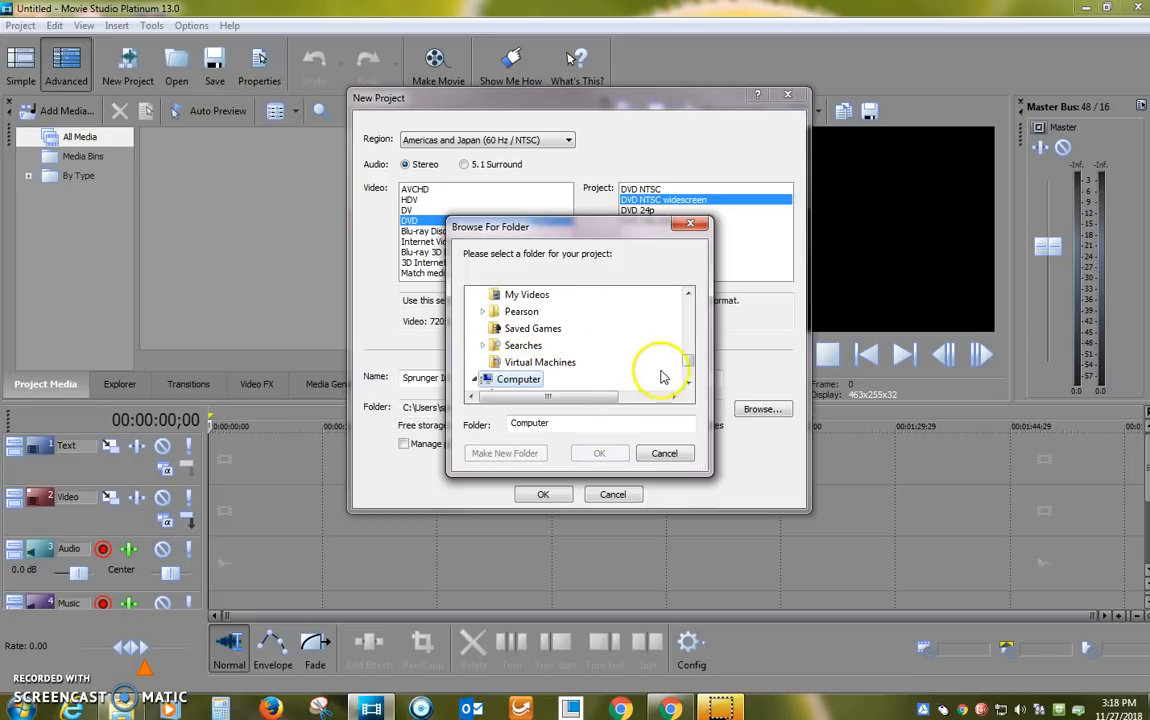
mouse_move(688, 364)
mouse_down()
mouse_move(688, 374)
mouse_move(690, 345)
mouse_up()
click(625, 345)
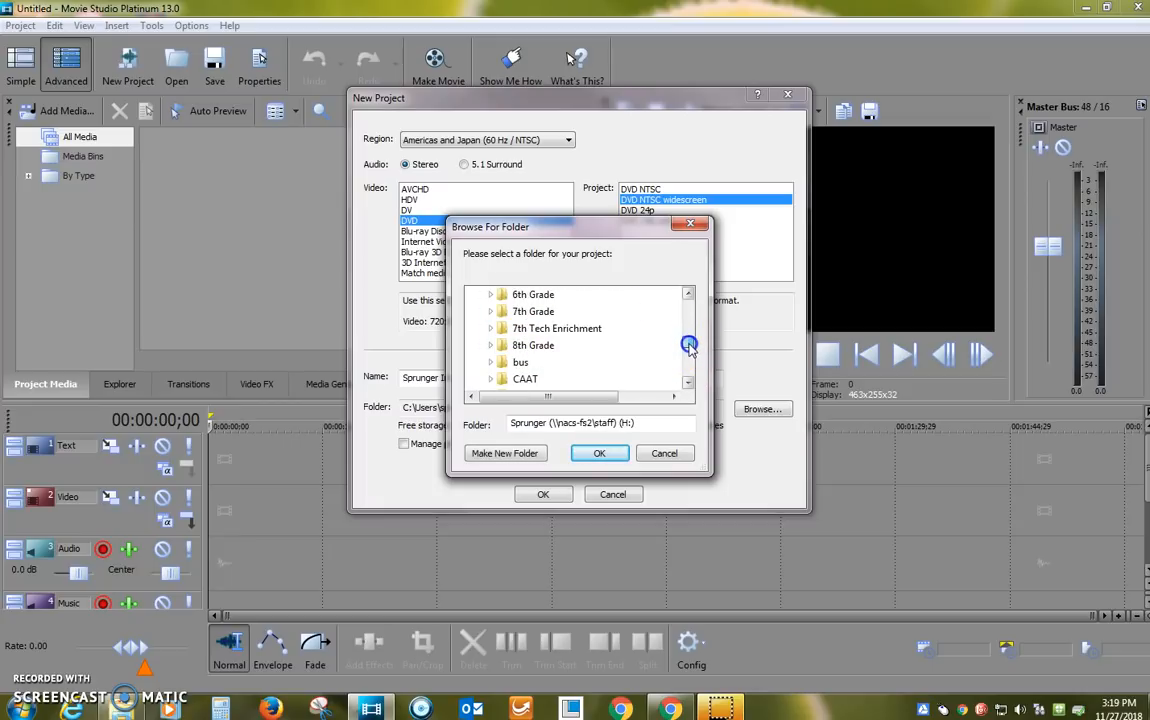
click(588, 332)
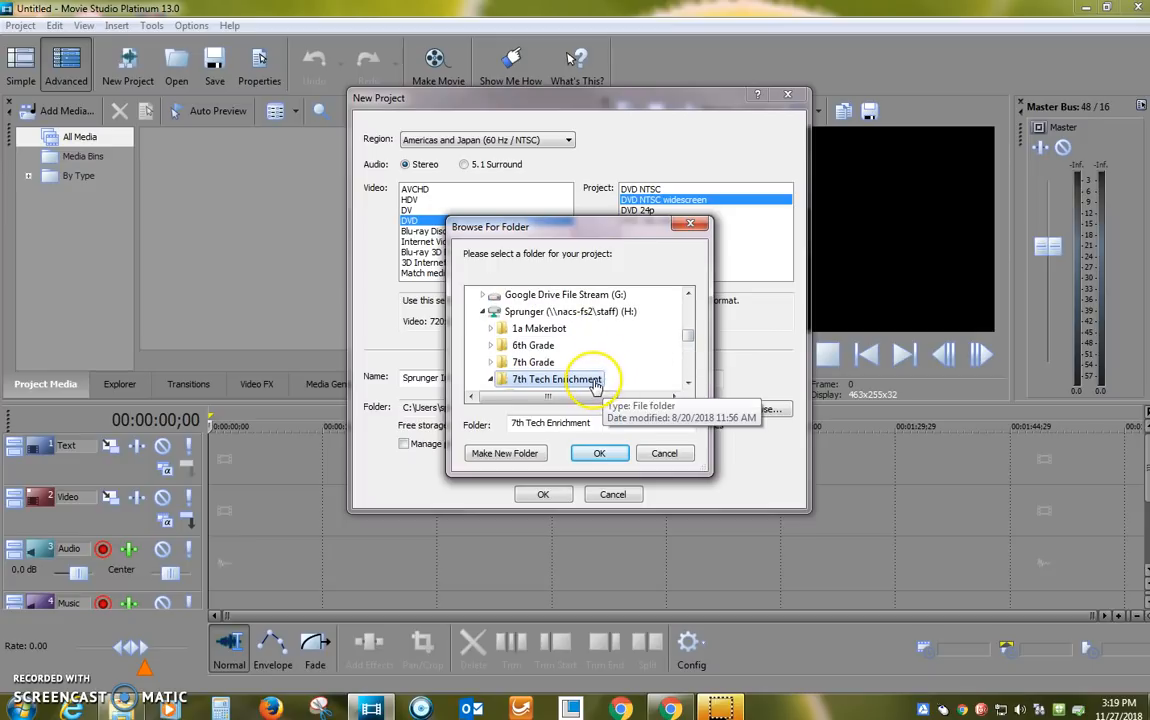
scroll(606, 354, down, 2)
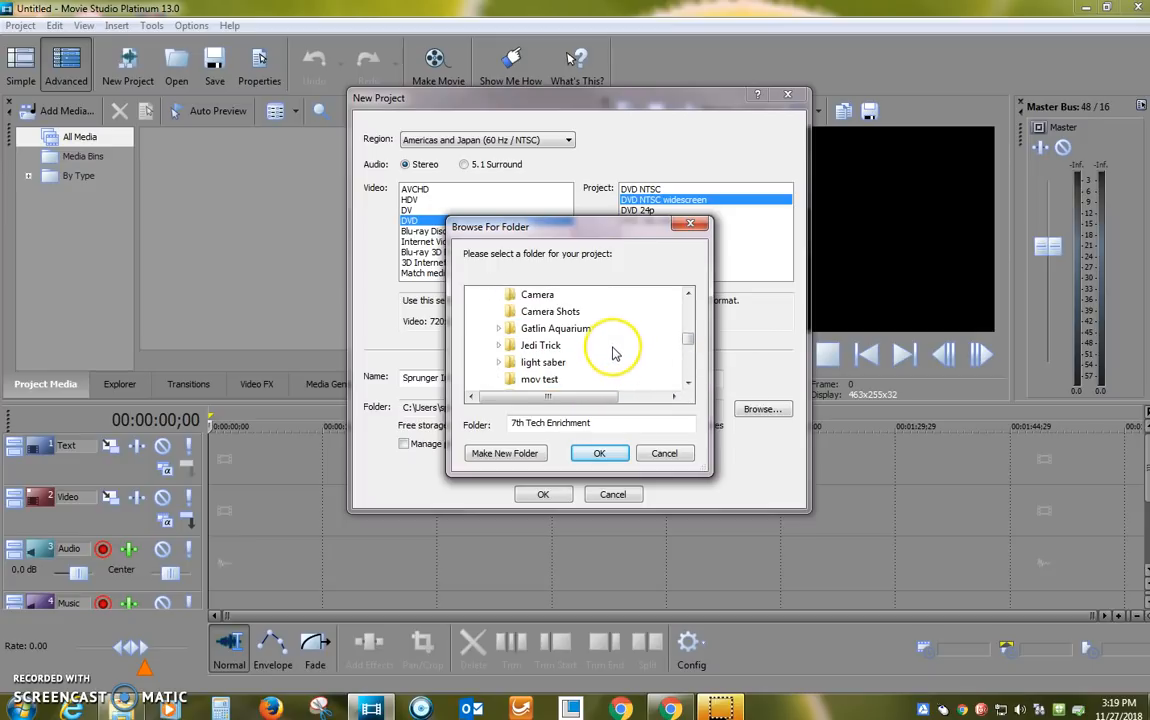
scroll(611, 356, up, 1)
- Create a new folder named Intro inside the 7th Tech Enrichment folder
click(585, 333)
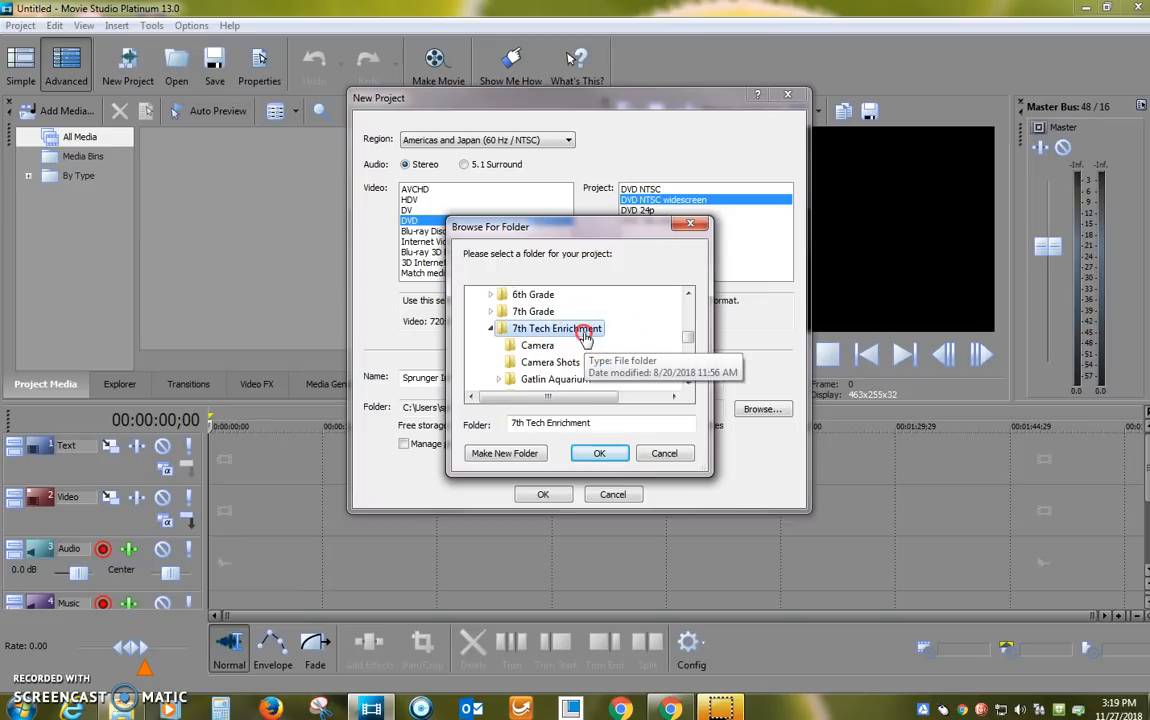
right_click(583, 334)
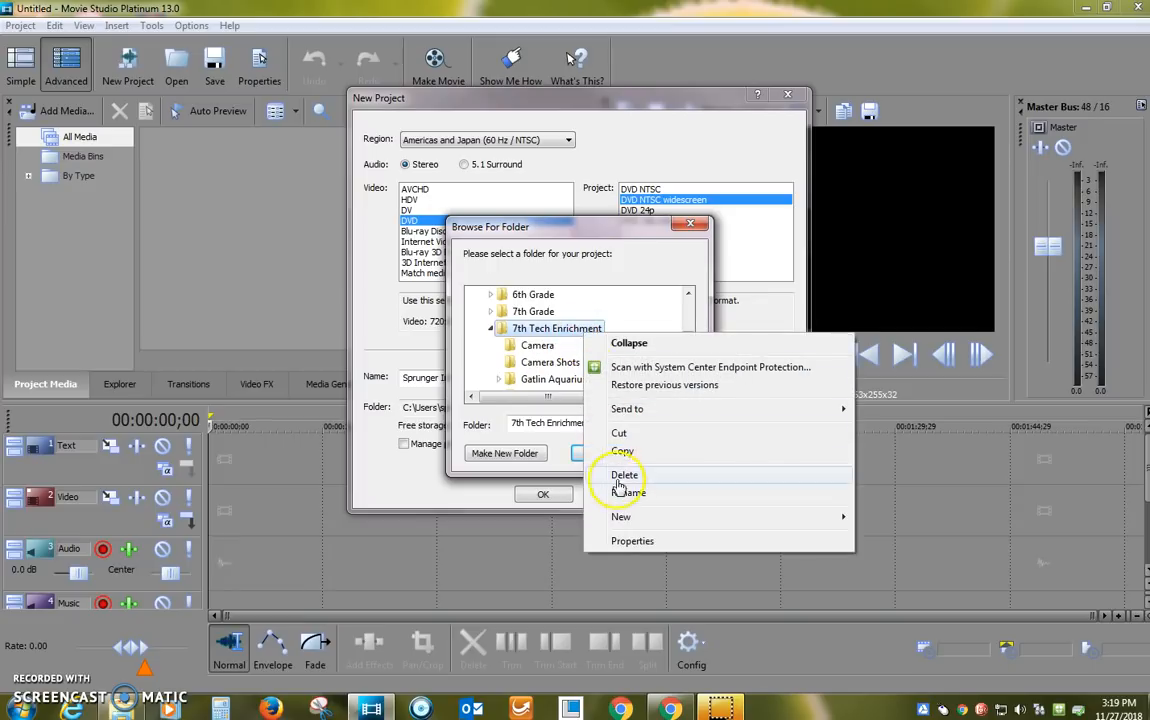
mouse_move(811, 520)
click(880, 513)
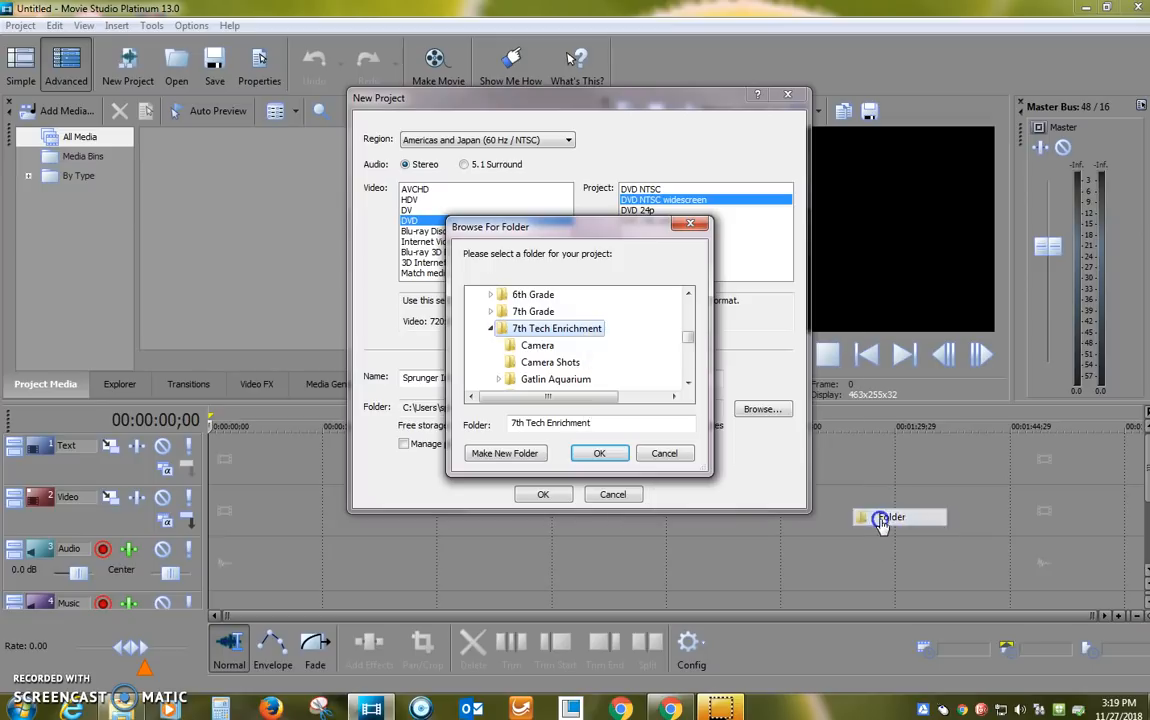
text(Intro)
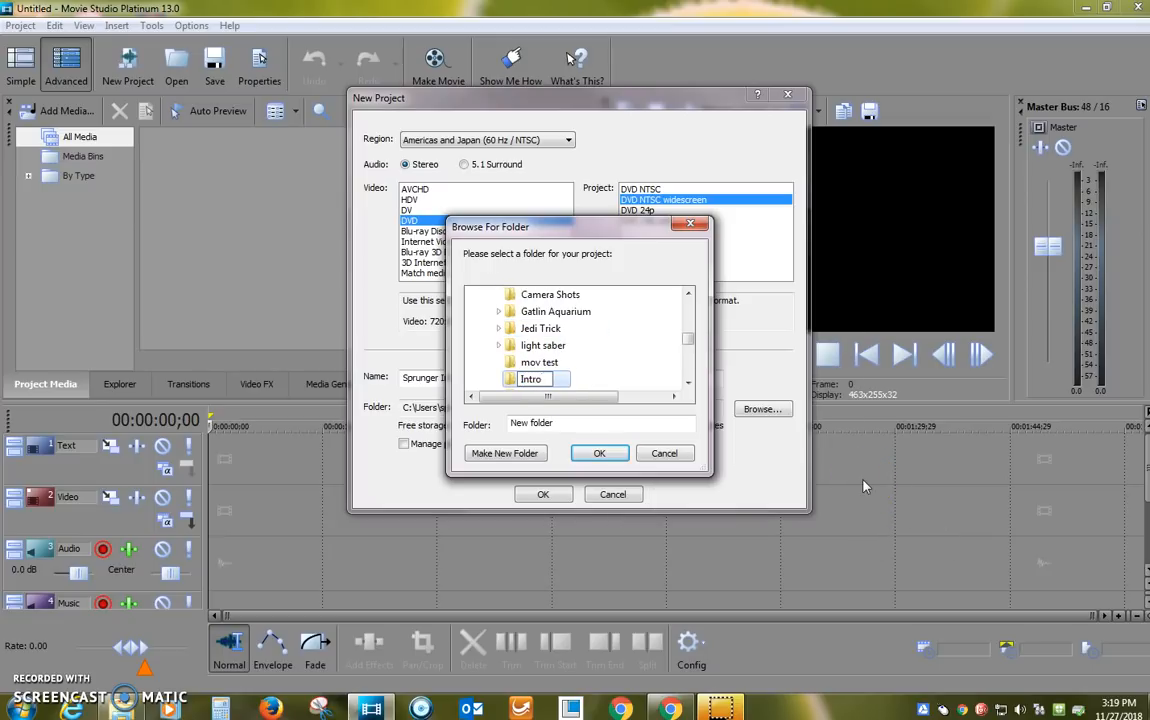
key(Return)
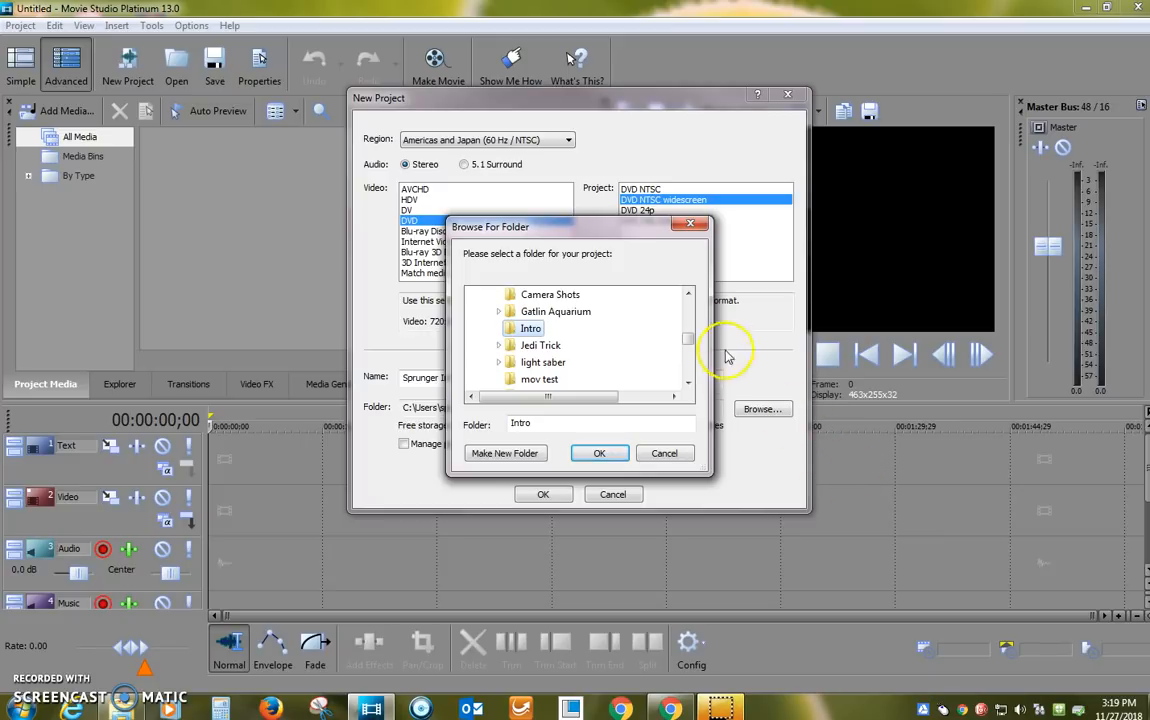
- Set the new Intro folder as the project's storage location and create the project
click(688, 294)
click(688, 294)
click(688, 294)
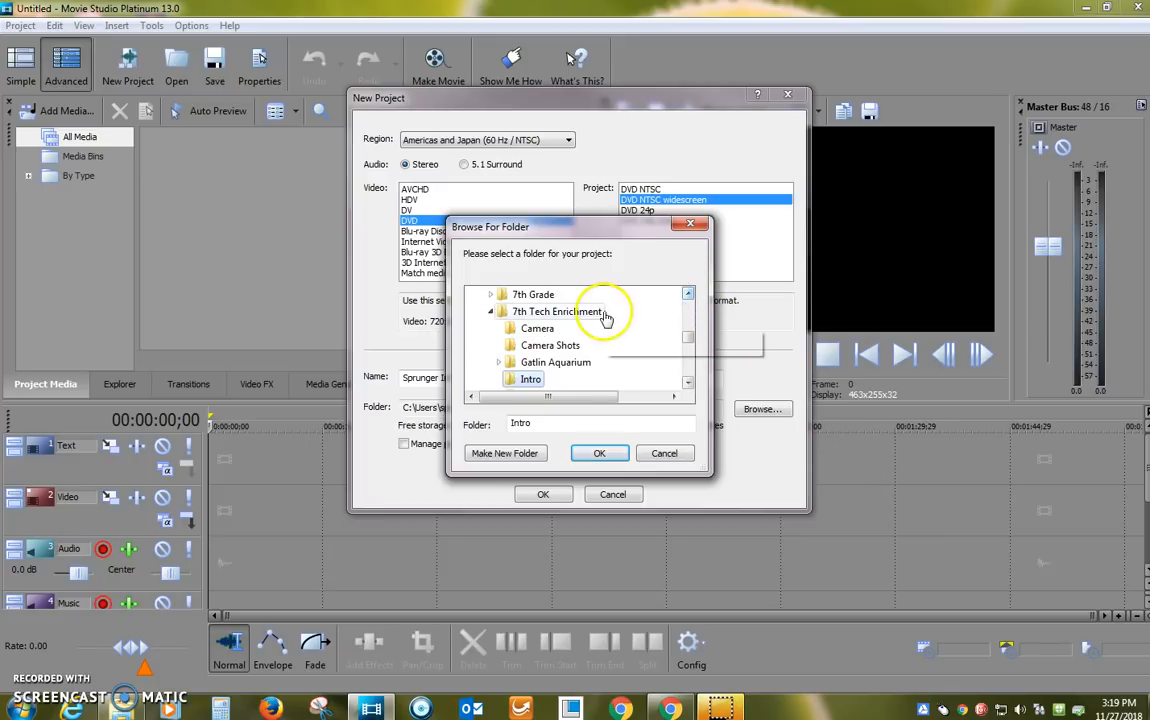
click(598, 455)
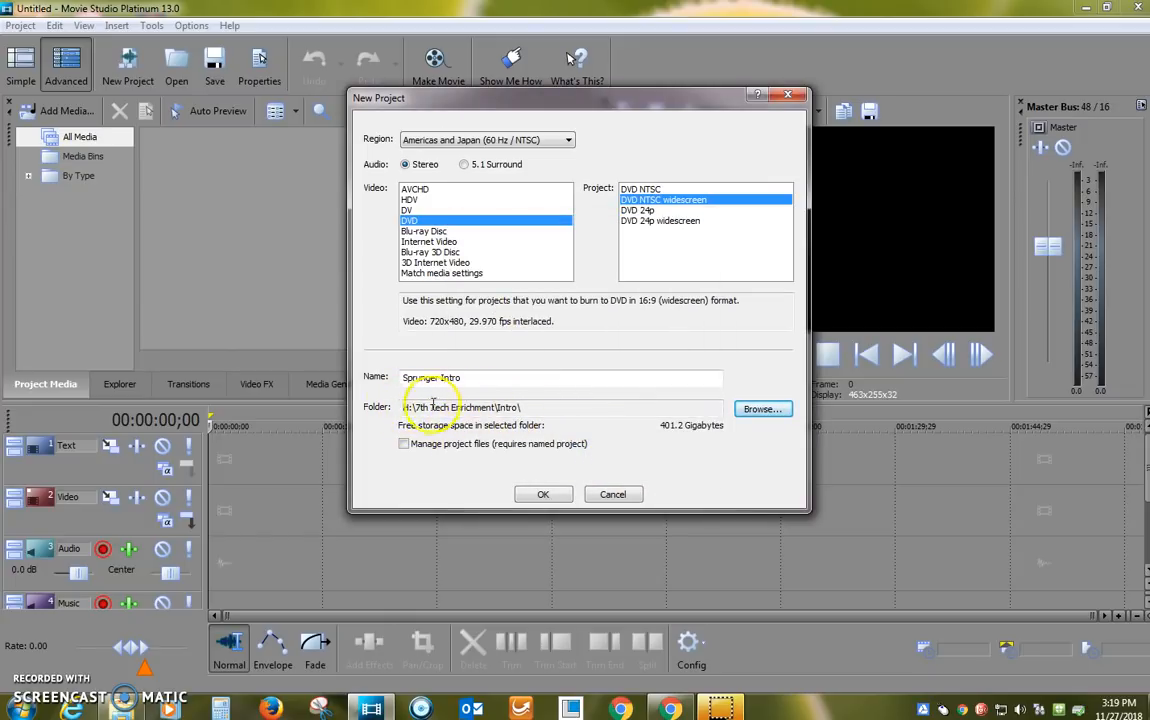
click(532, 410)
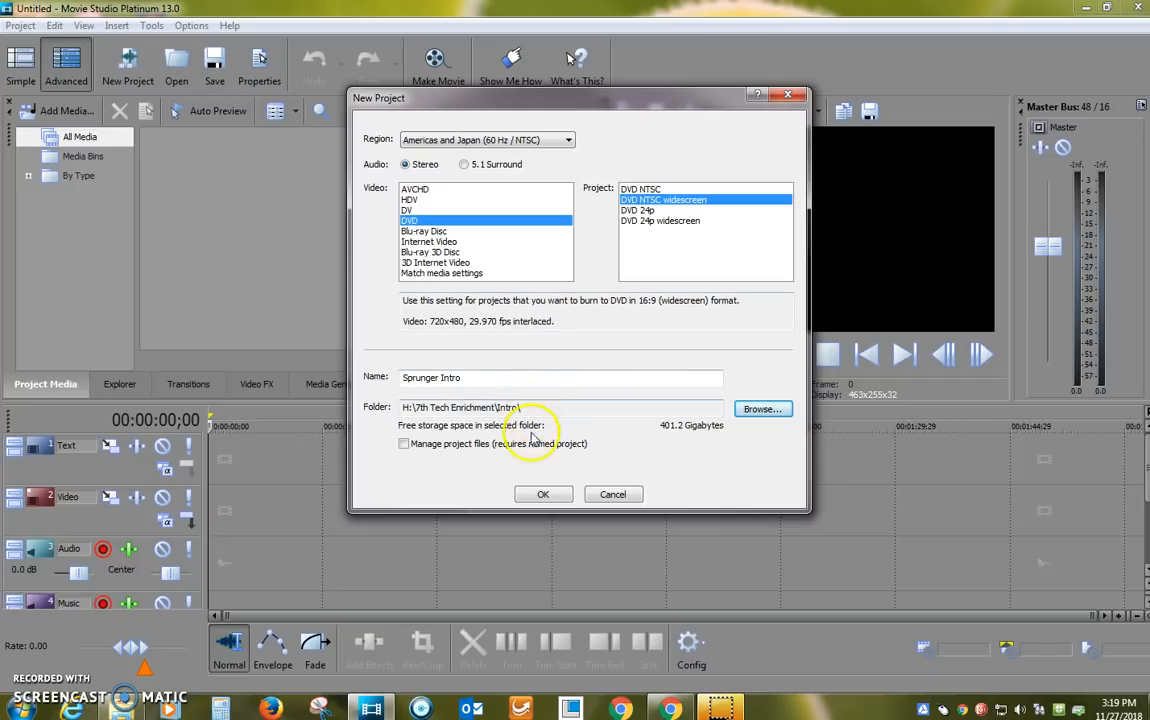
click(543, 494)
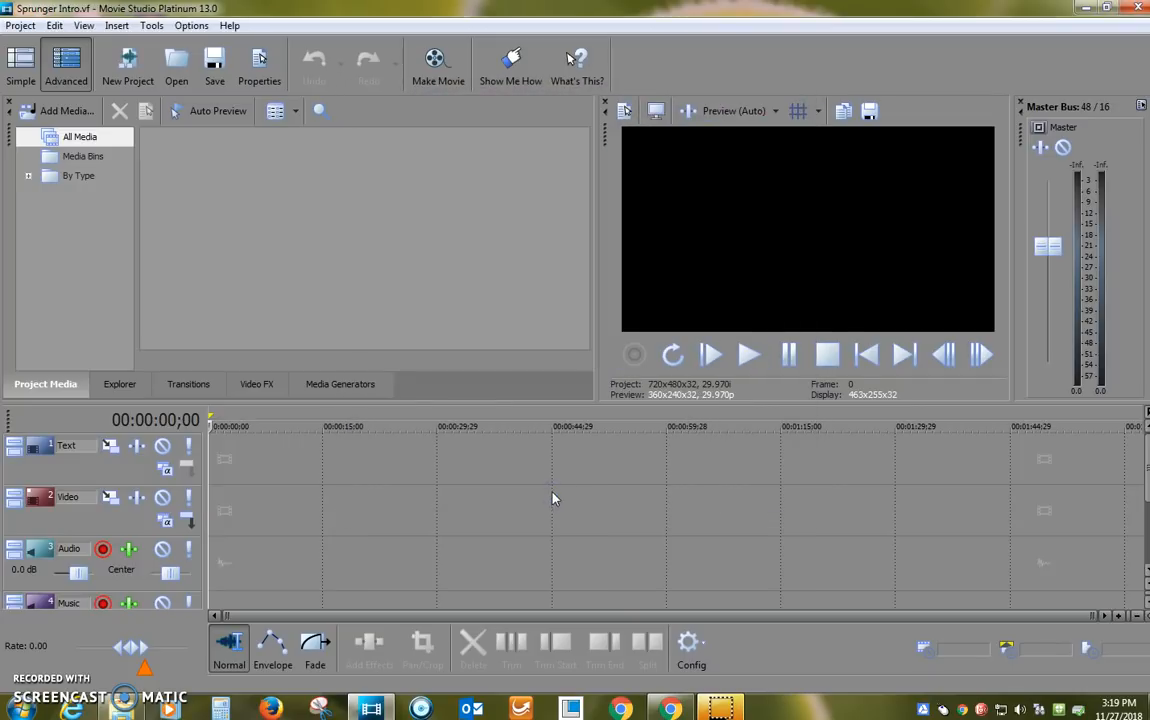
- Compare the Simple and Advanced workspace modes and check which windows are enabled in Advanced mode
click(22, 62)
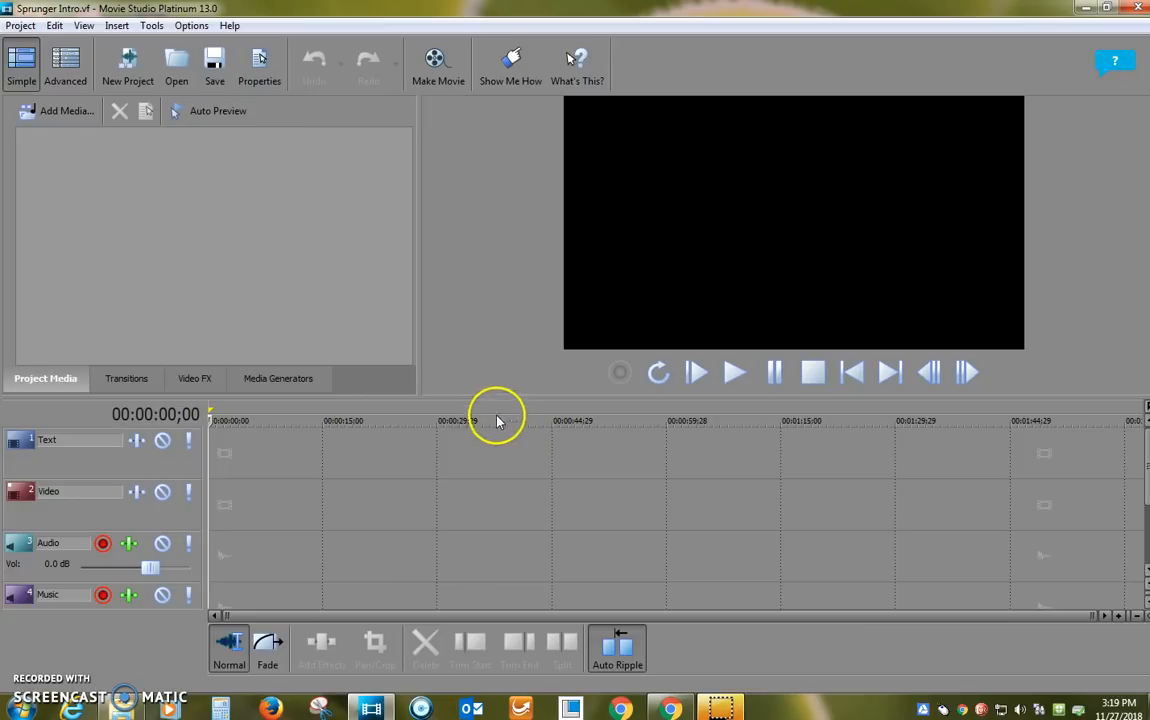
click(70, 72)
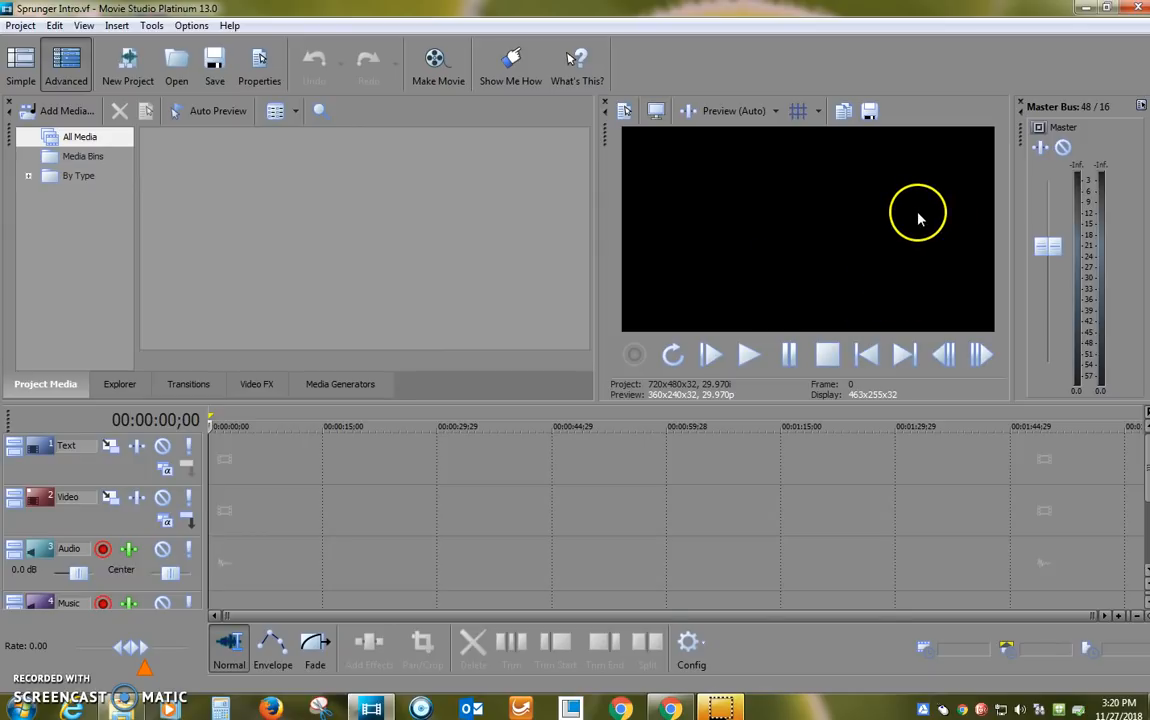
click(85, 26)
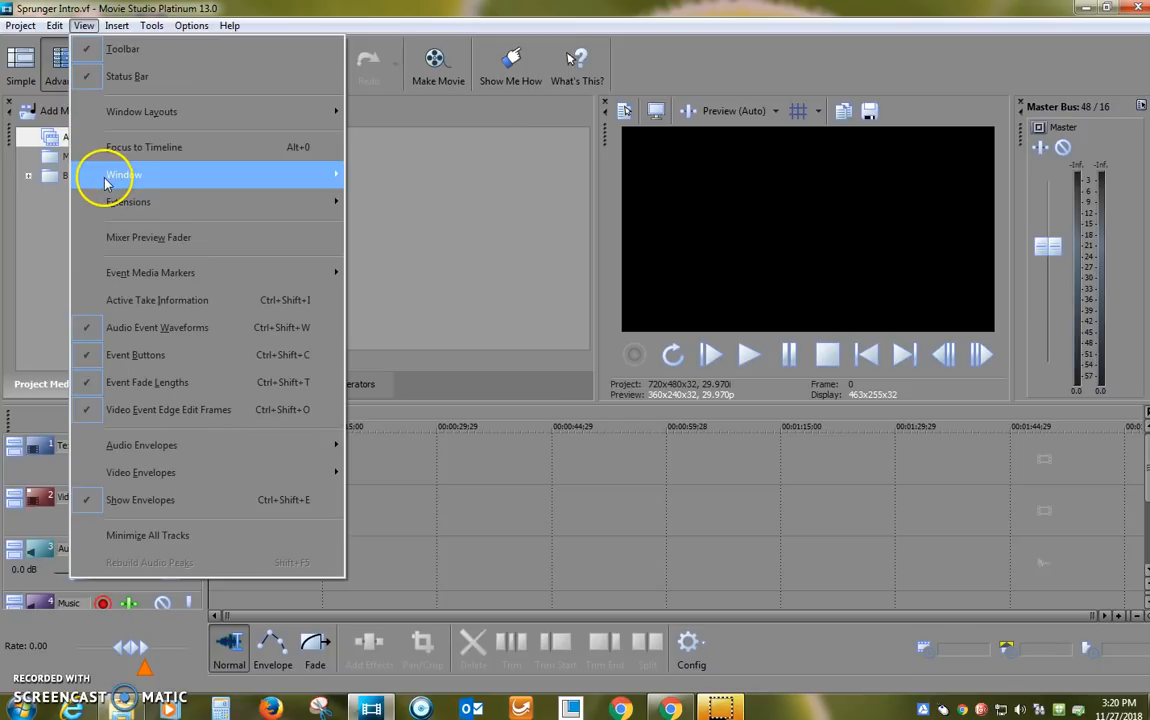
mouse_move(92, 176)
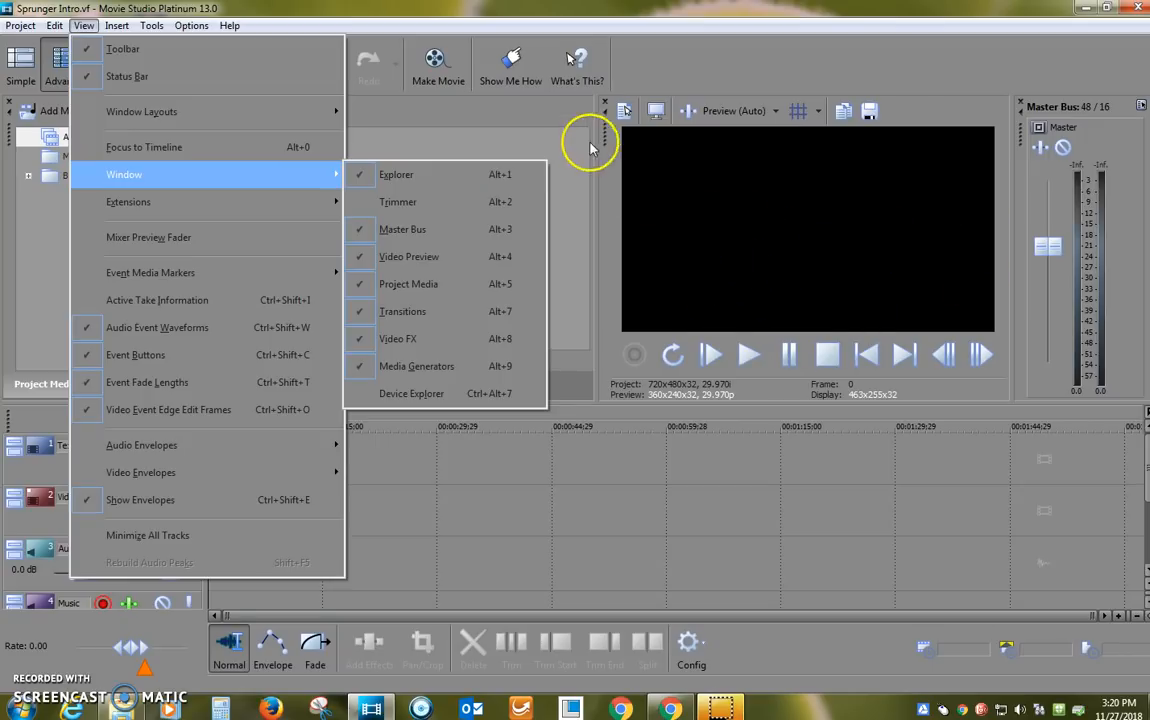
click(675, 70)
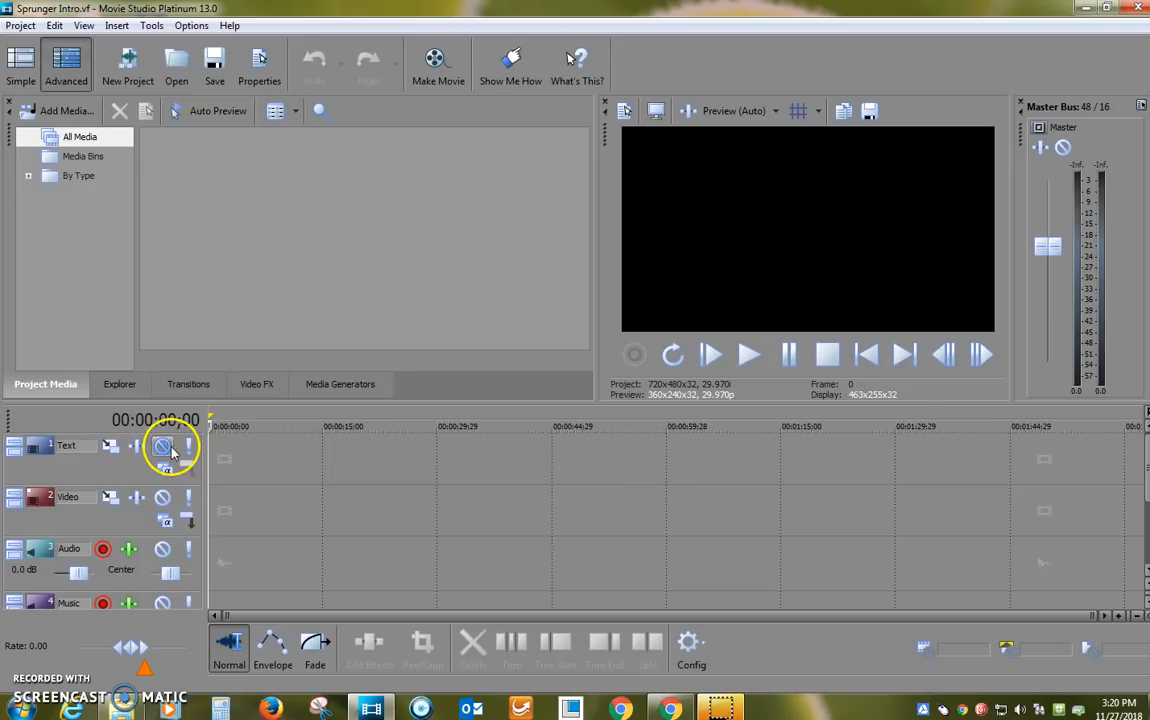
- Widen the track header area slightly and magnify the timeline around a cursor position at 00:00:20;00
mouse_move(209, 432)
mouse_down()
mouse_move(225, 428)
mouse_move(213, 430)
mouse_up()
click(308, 453)
click(352, 457)
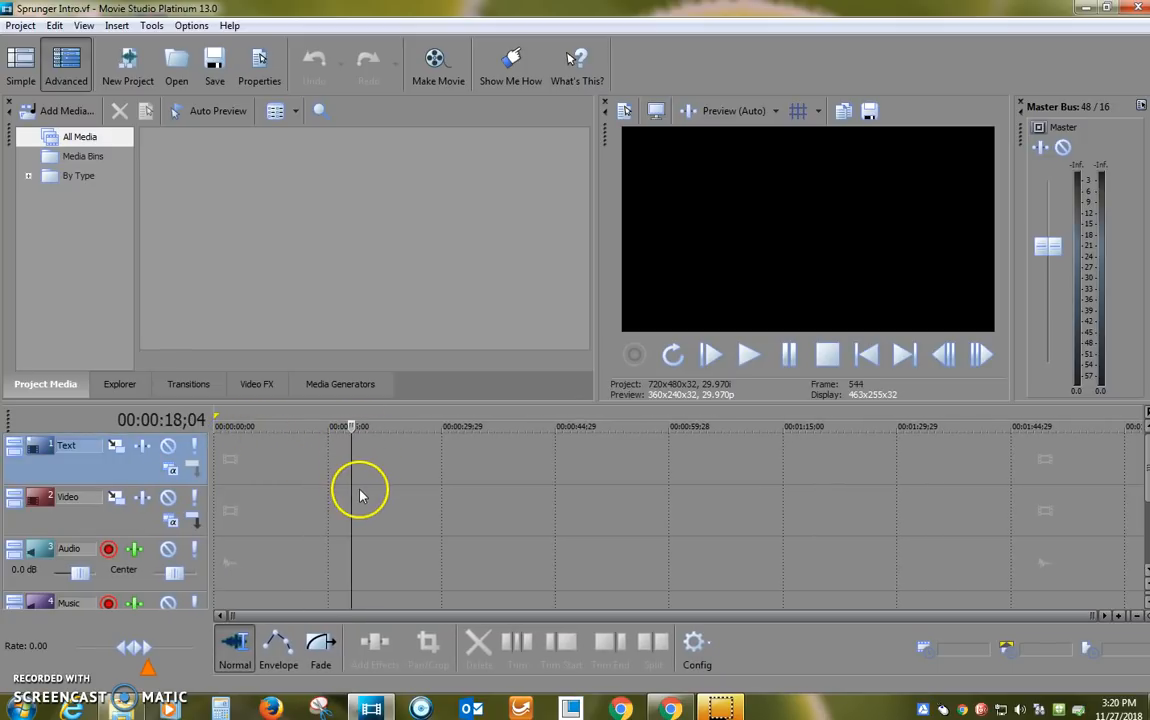
click(218, 424)
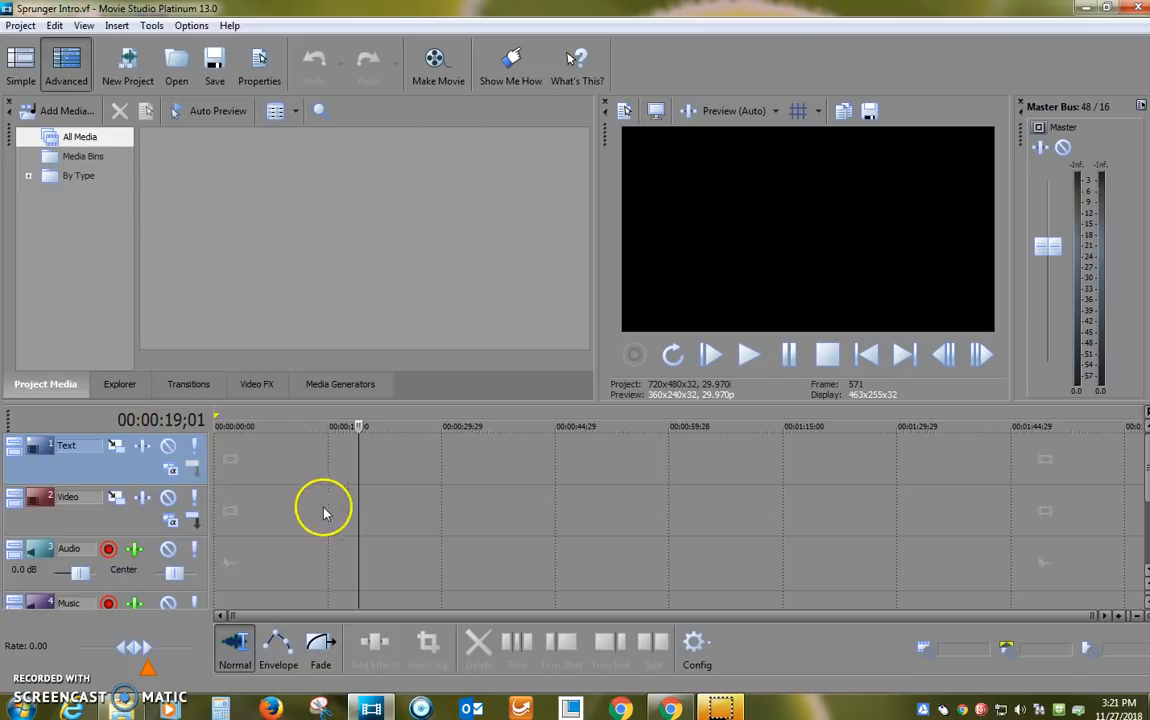
scroll(335, 510, up, 5)
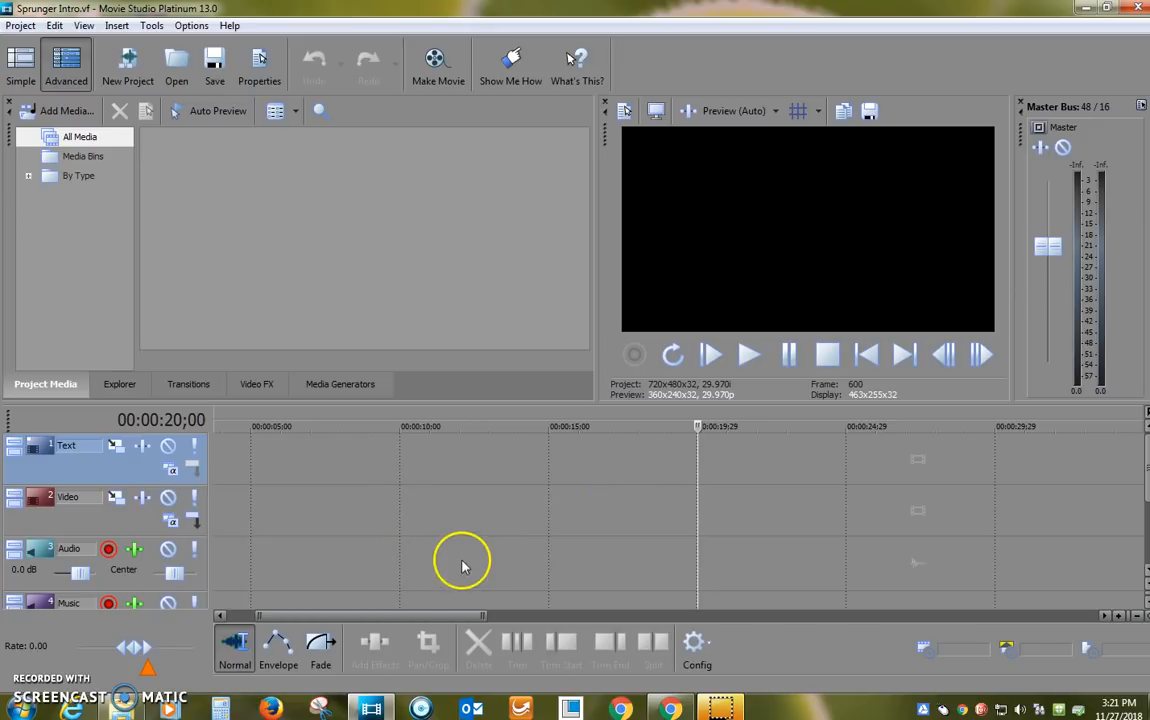
- Examine the Text and Video track headers and the commands available for the Video track
click(270, 494)
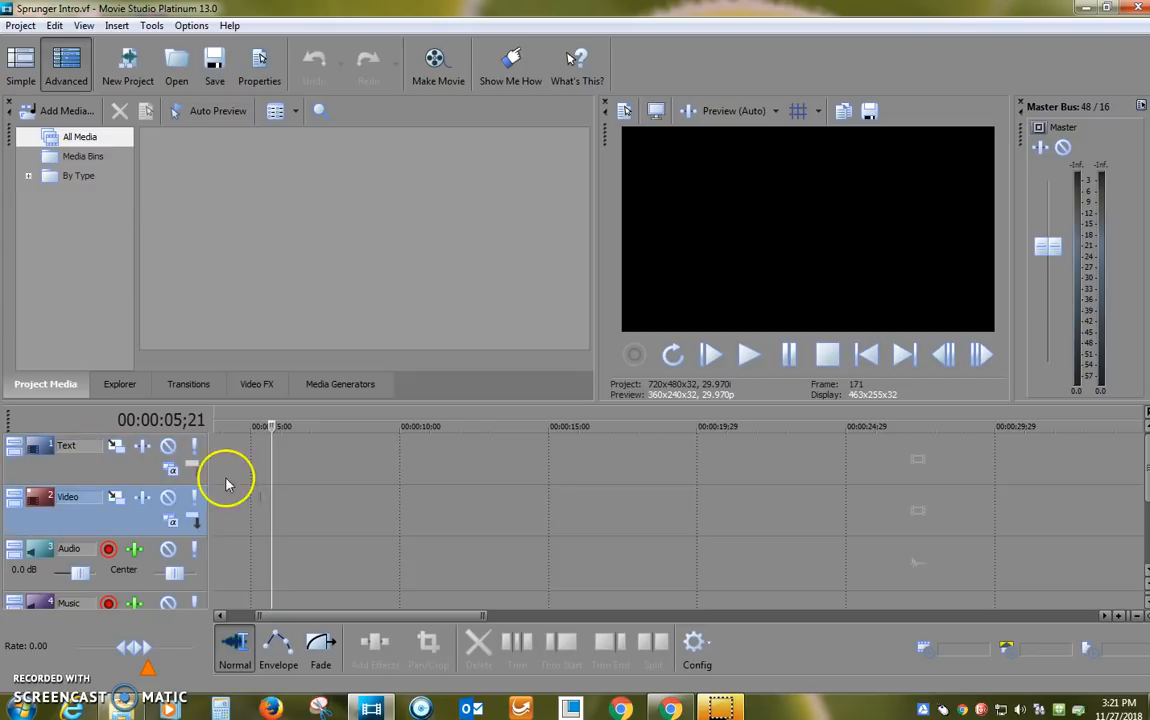
click(124, 470)
click(118, 524)
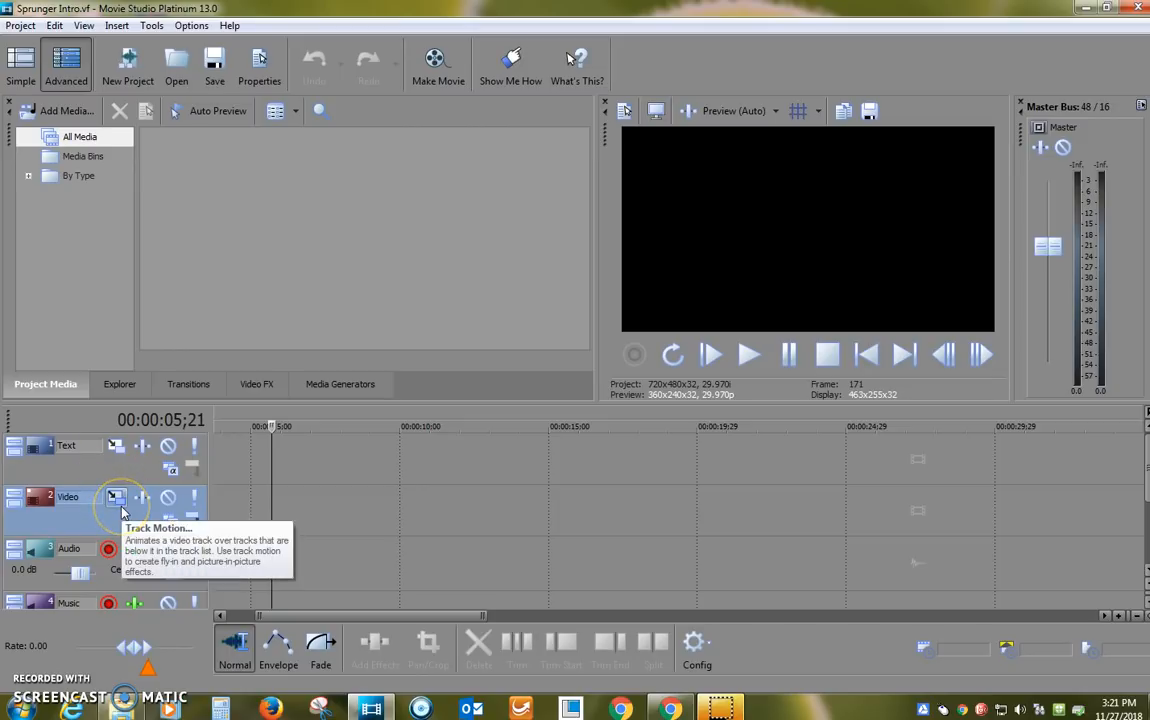
click(98, 468)
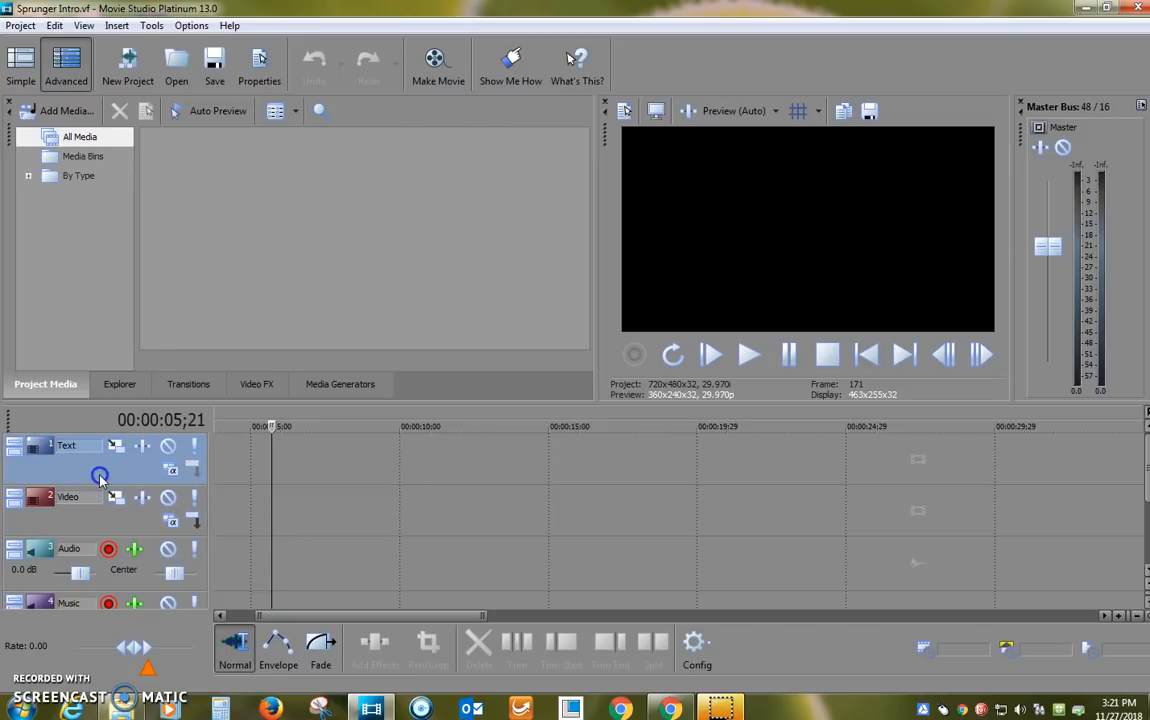
click(112, 528)
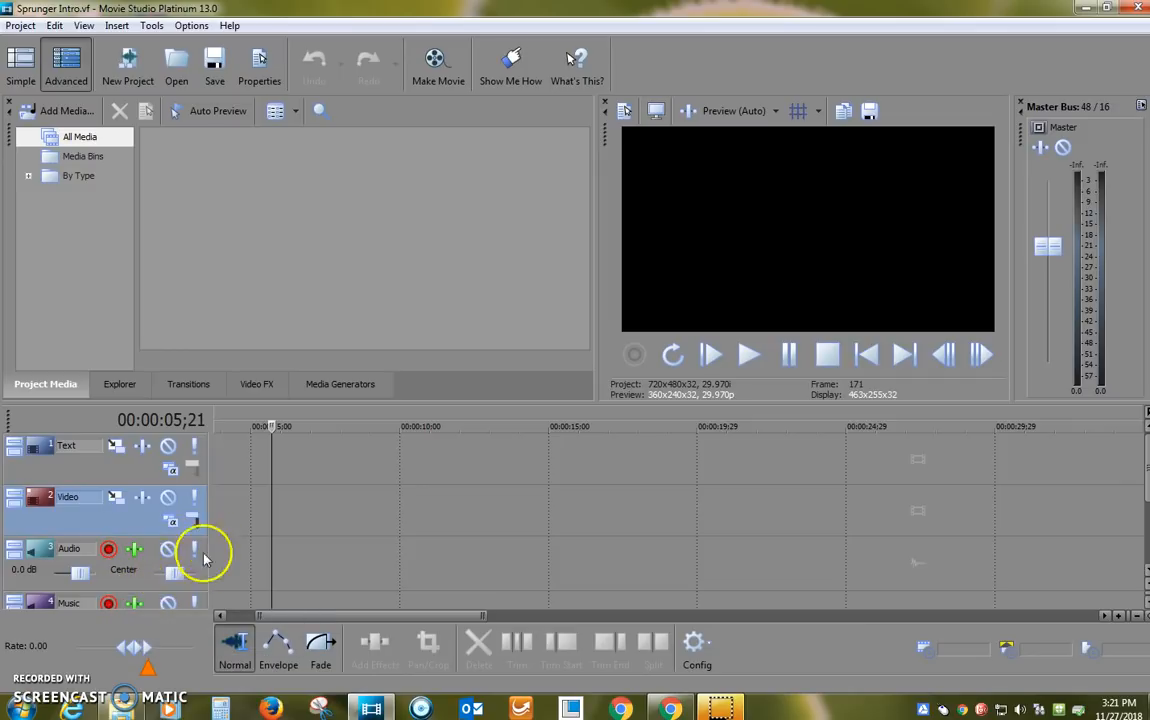
right_click(115, 525)
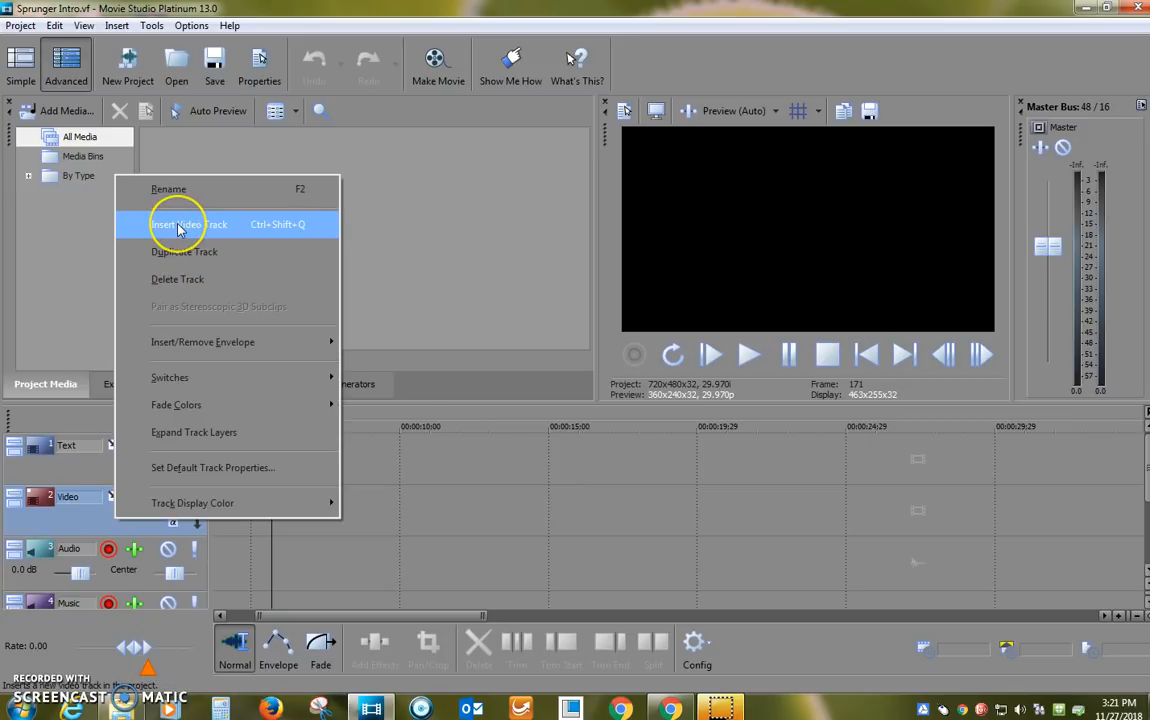
click(366, 534)
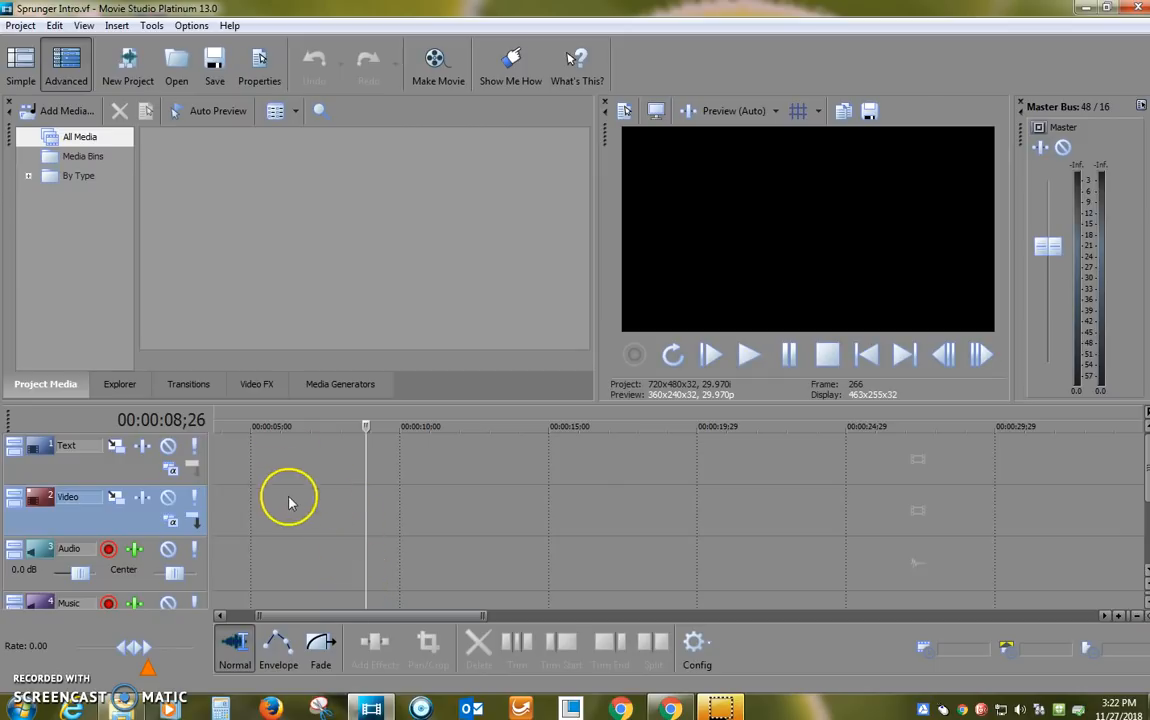
- Return the playback cursor to the beginning of the timeline
drag(368, 425, 205, 424)
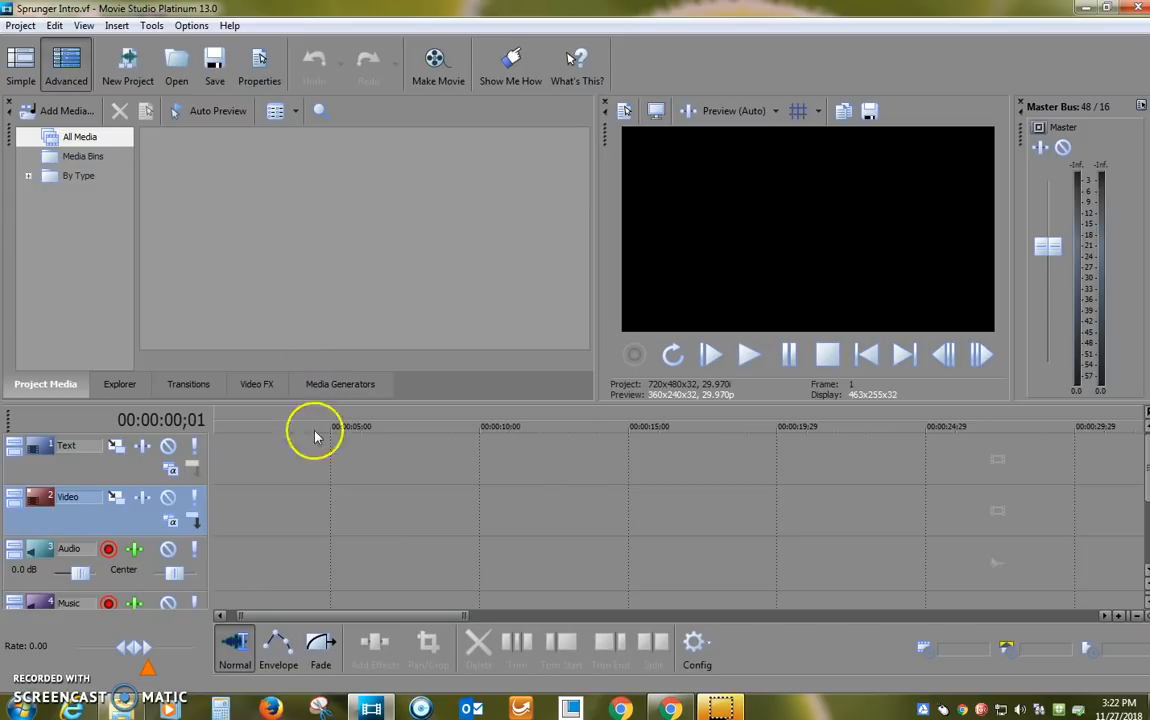
drag(343, 620, 277, 613)
- Add a Yellow Solid Color clip at the start of the Video track, keeping its default generator settings
click(340, 384)
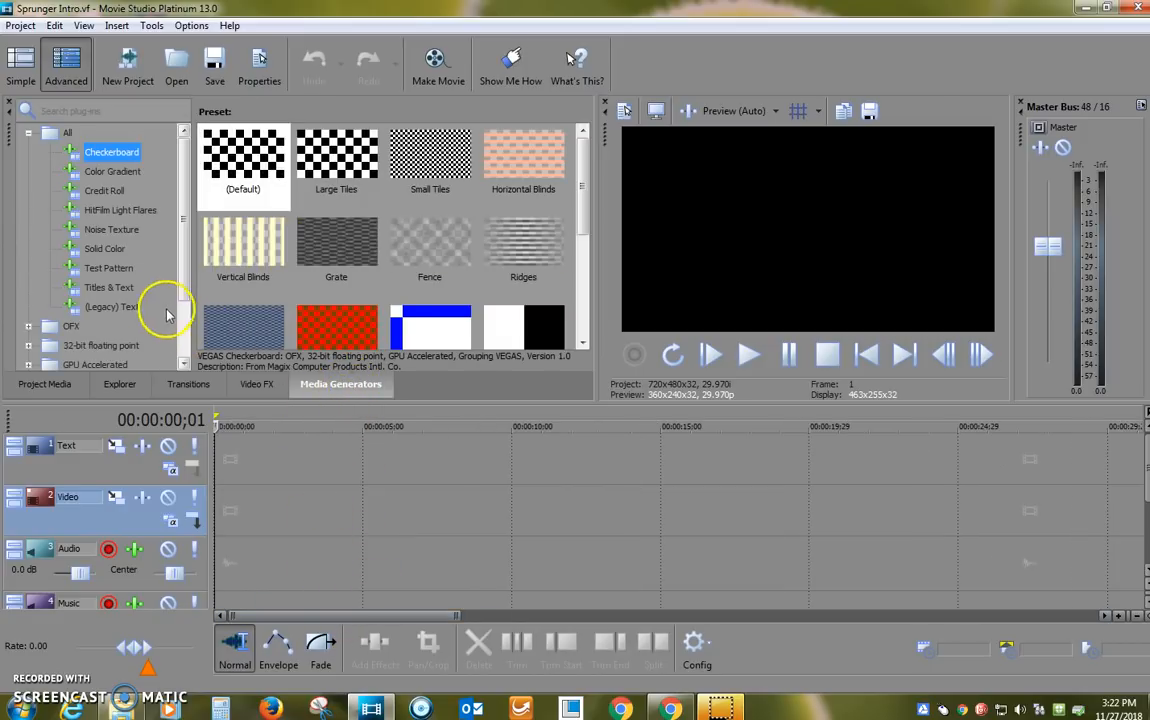
click(105, 249)
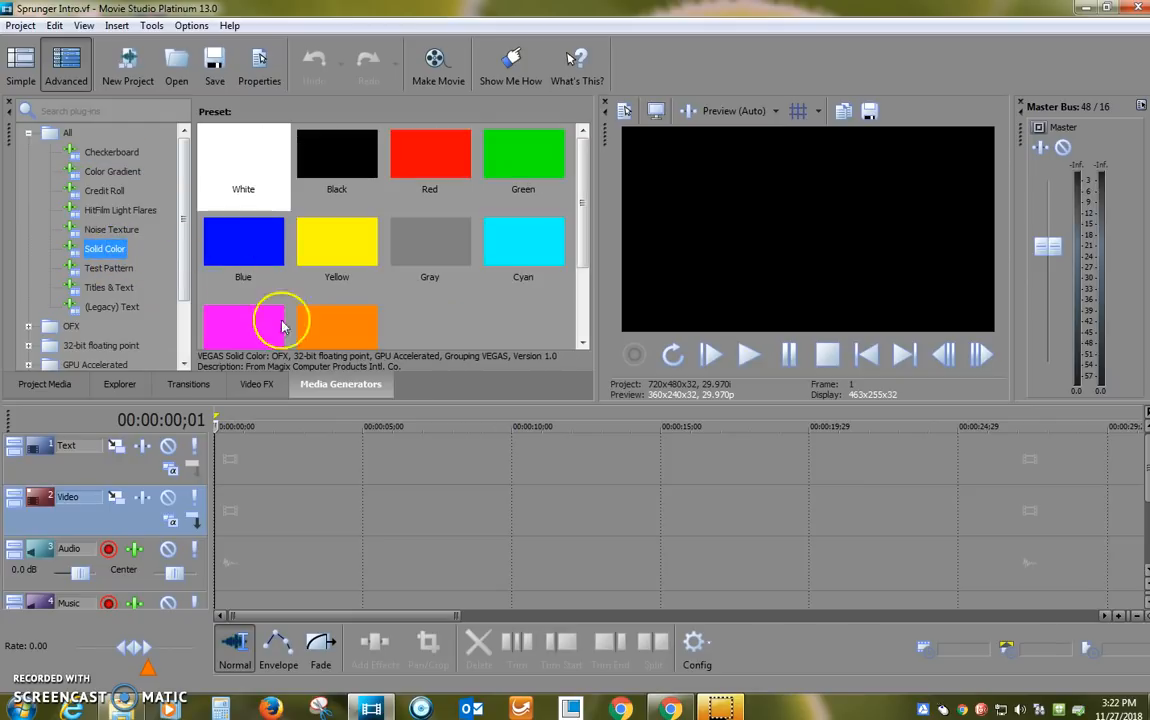
drag(335, 249, 388, 522)
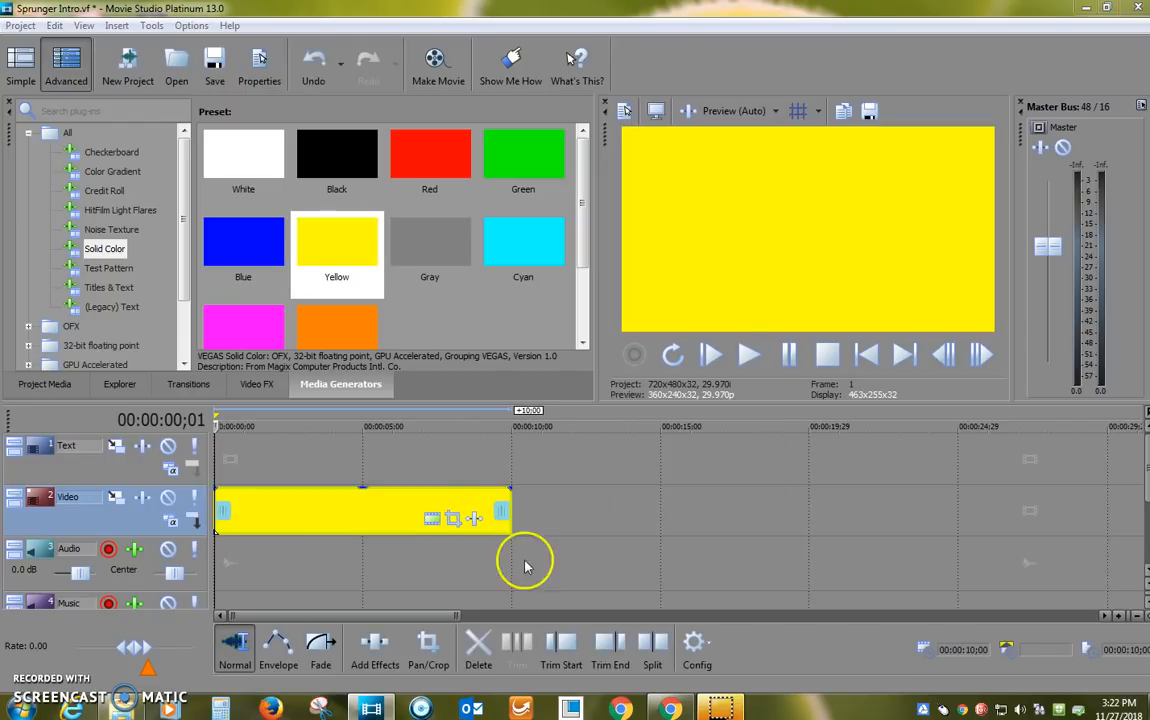
drag(1149, 130, 935, 301)
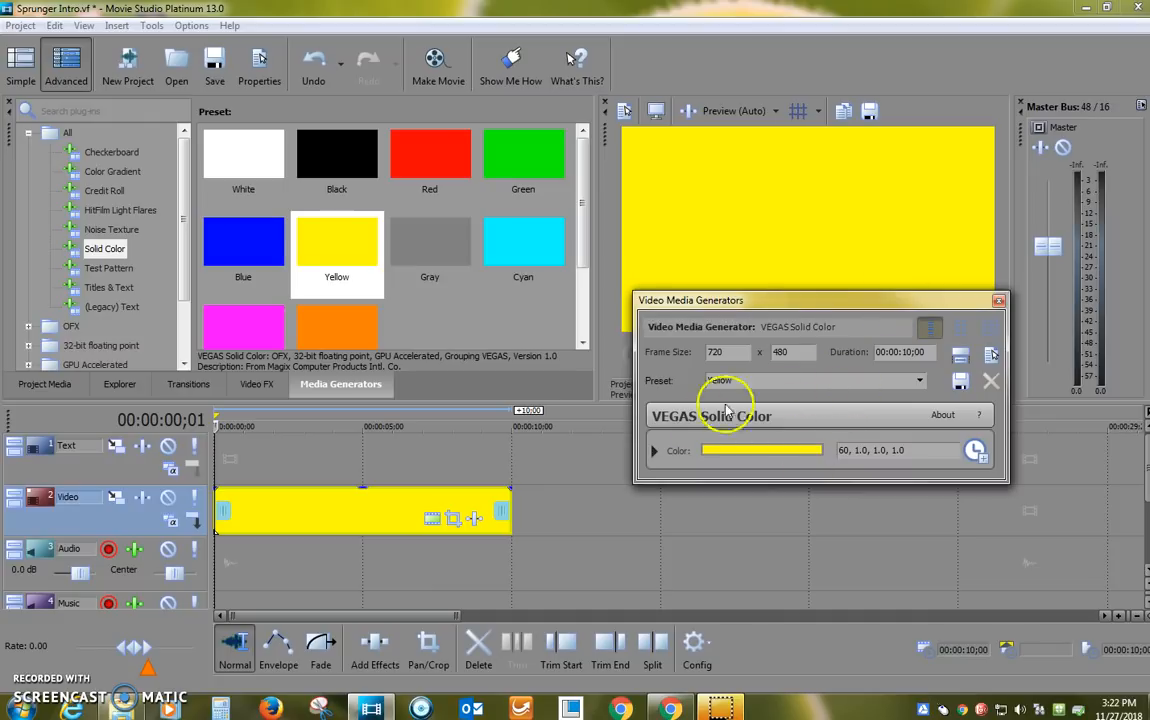
click(999, 300)
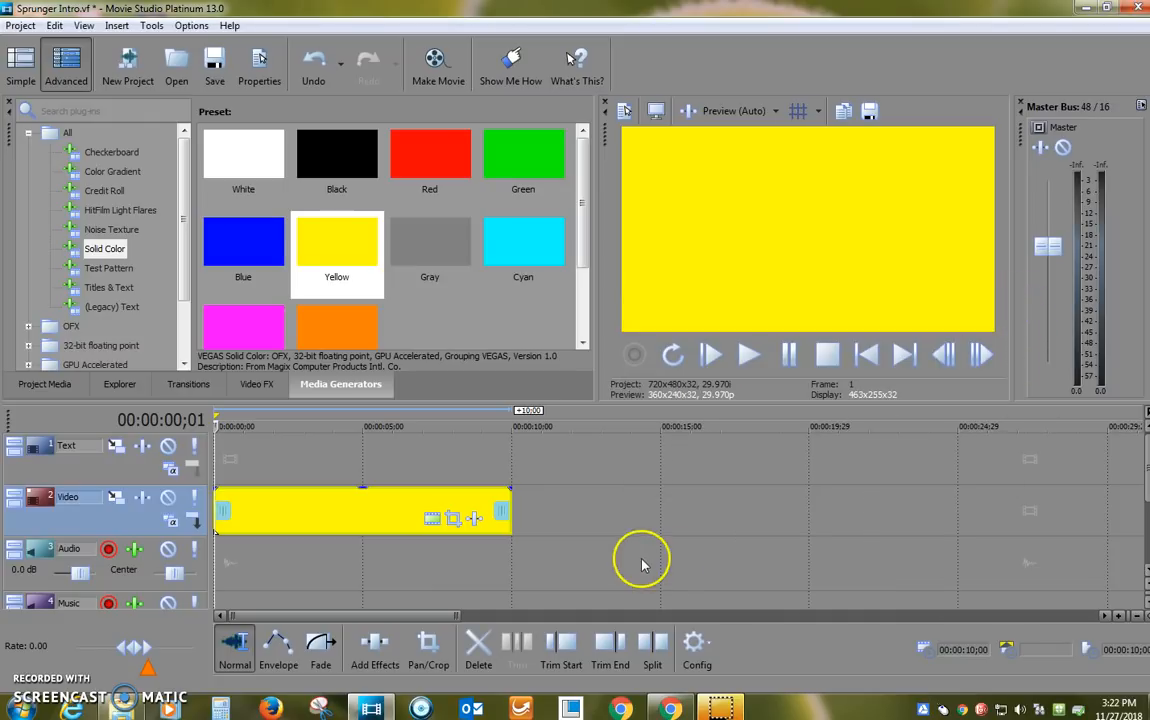
- Set the time selection to span the whole yellow clip and place the playback cursor at 00:00:08;20
double_click(388, 520)
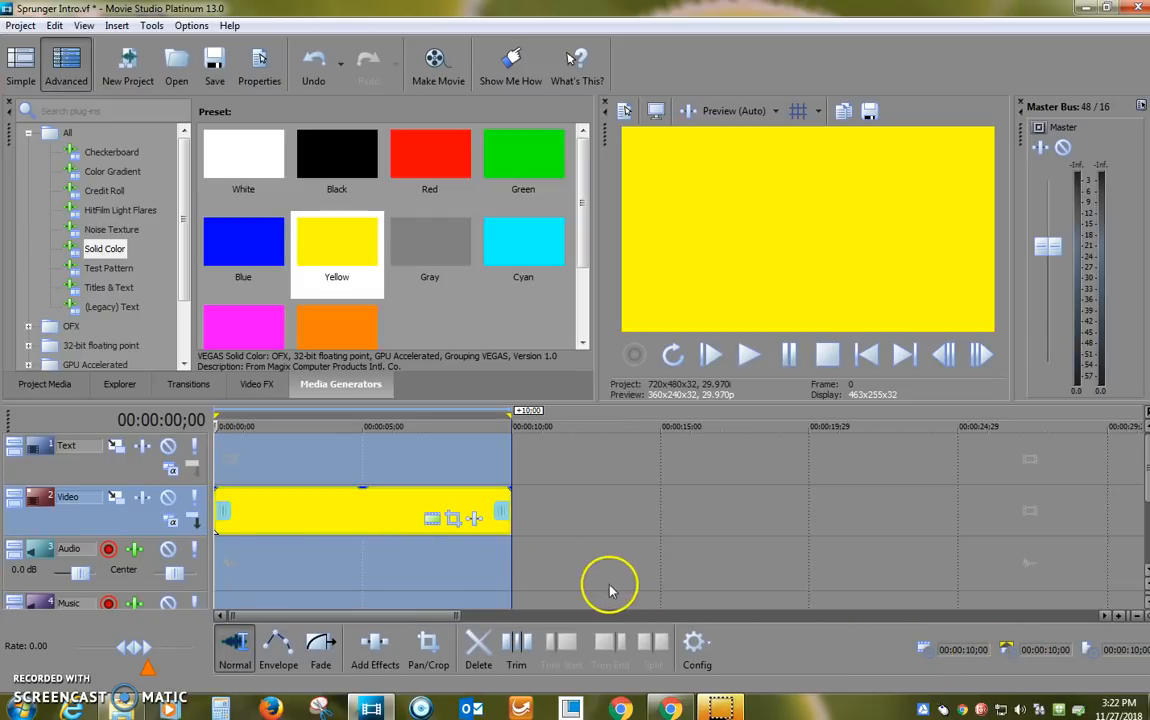
click(526, 570)
click(370, 515)
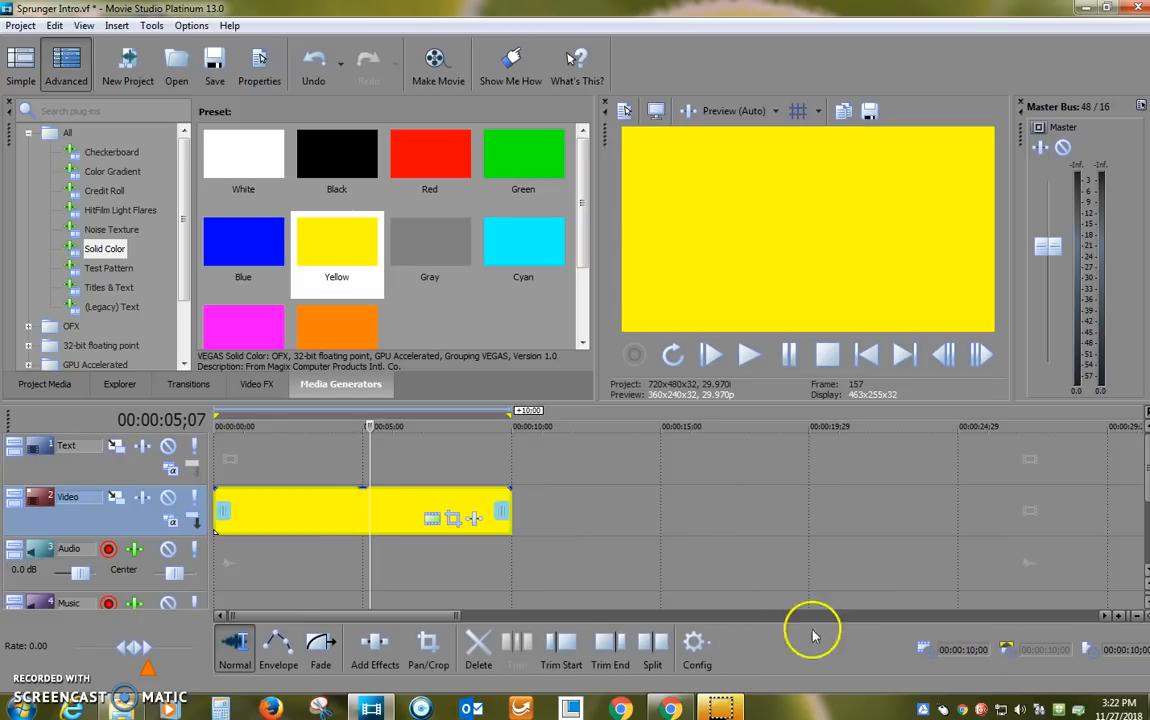
mouse_move(511, 508)
mouse_down()
mouse_move(375, 513)
mouse_move(511, 512)
mouse_up()
click(472, 565)
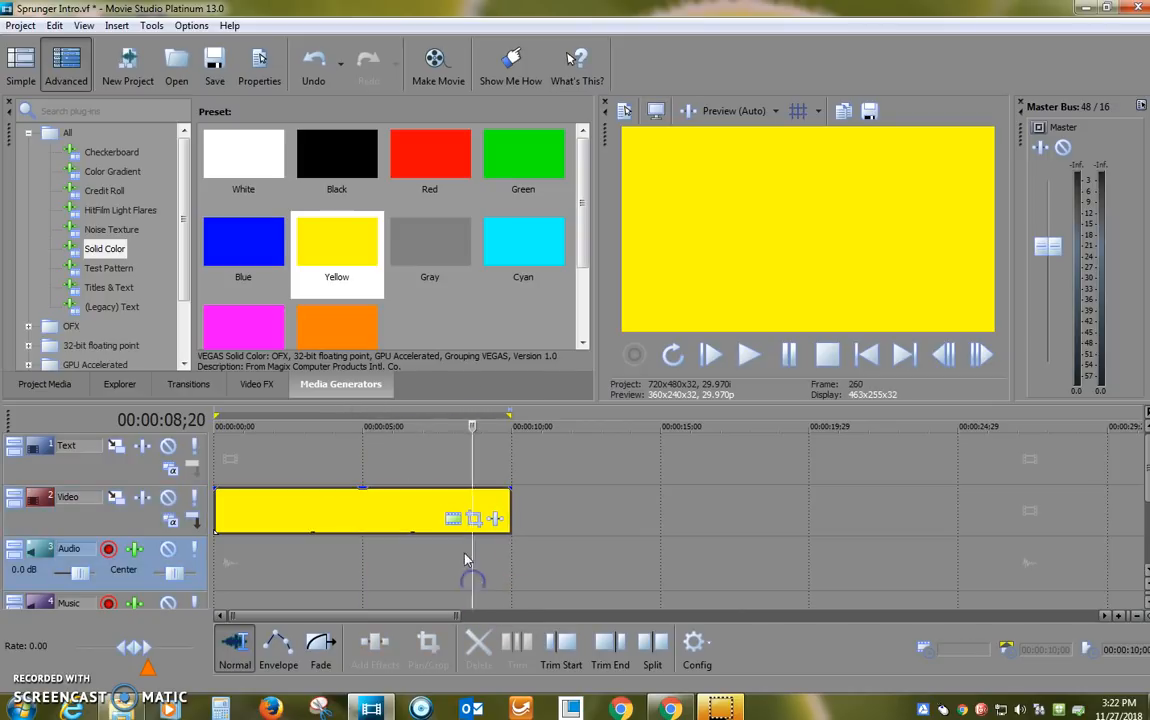
- Add a (Legacy) Text clip with the Hot preset at the start of the Text track, keeping its default settings
click(120, 308)
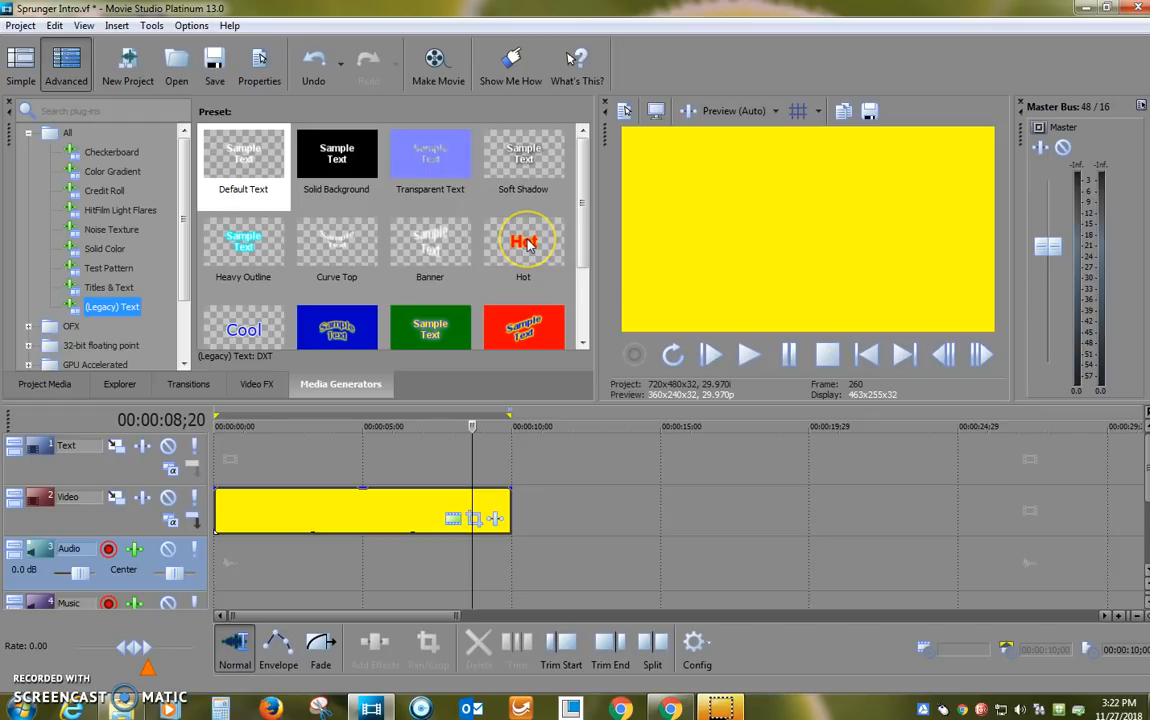
drag(527, 245, 360, 465)
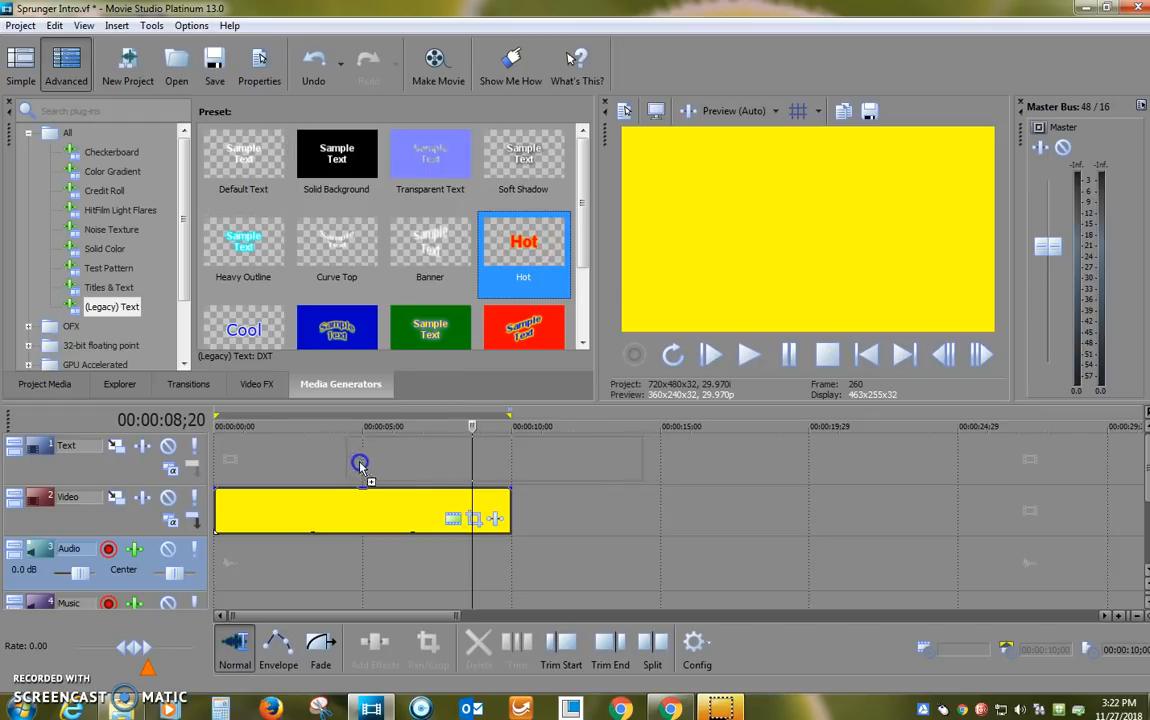
drag(220, 470, 218, 470)
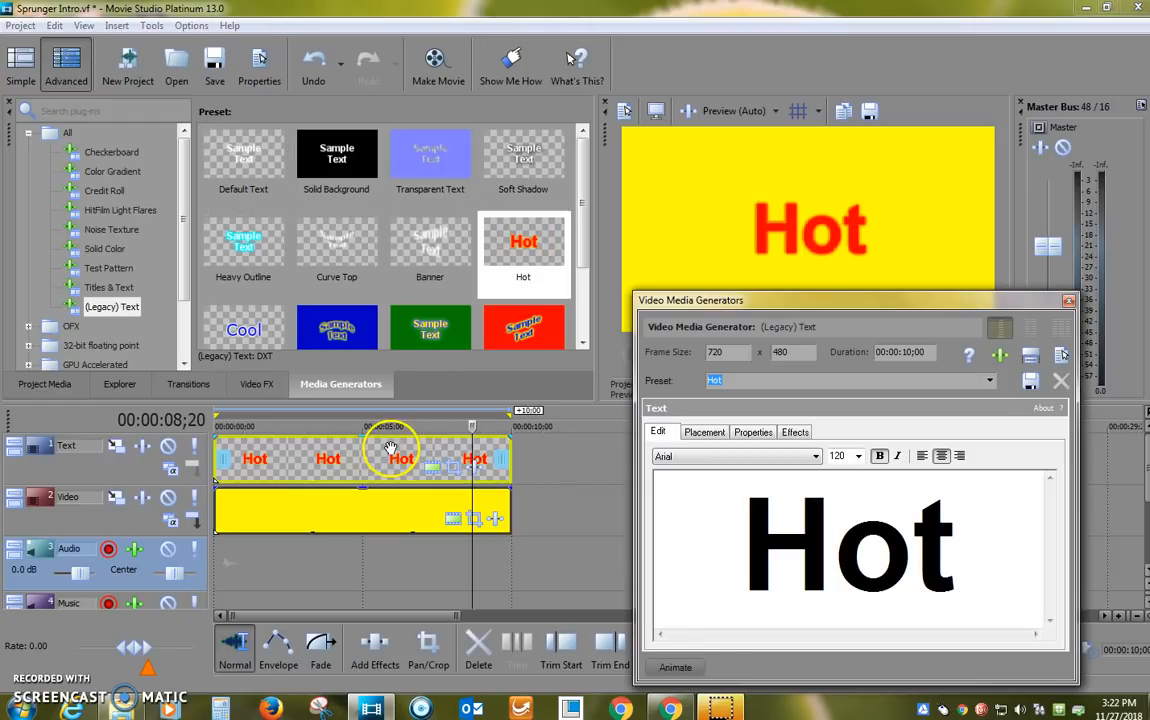
click(1068, 300)
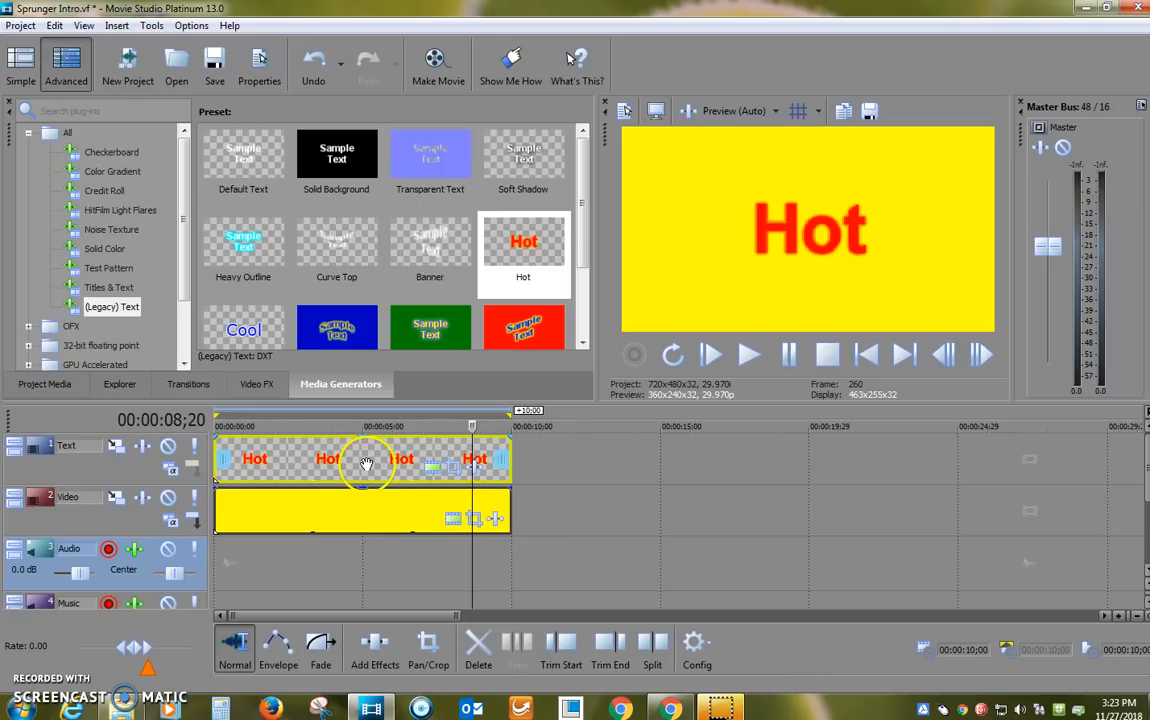
- Try swapping the clips, with the yellow one on the Text track and the Hot text on the Video track beneath it
drag(372, 459, 674, 460)
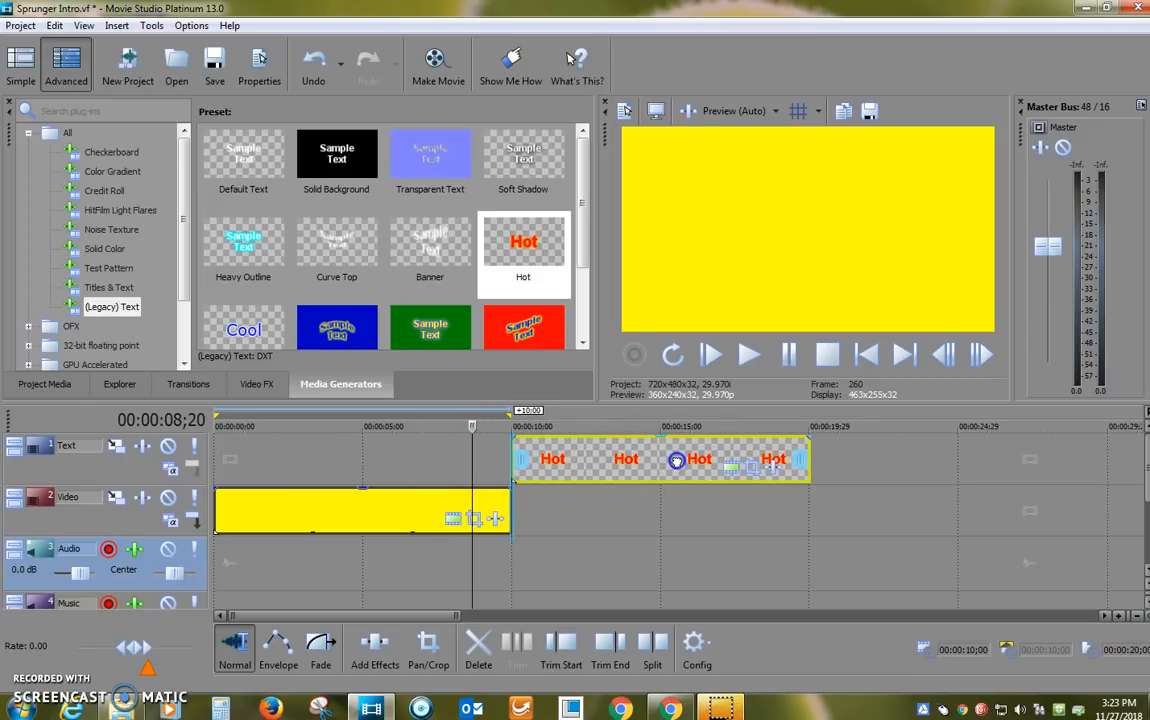
click(403, 510)
drag(406, 482, 410, 472)
drag(586, 470, 290, 510)
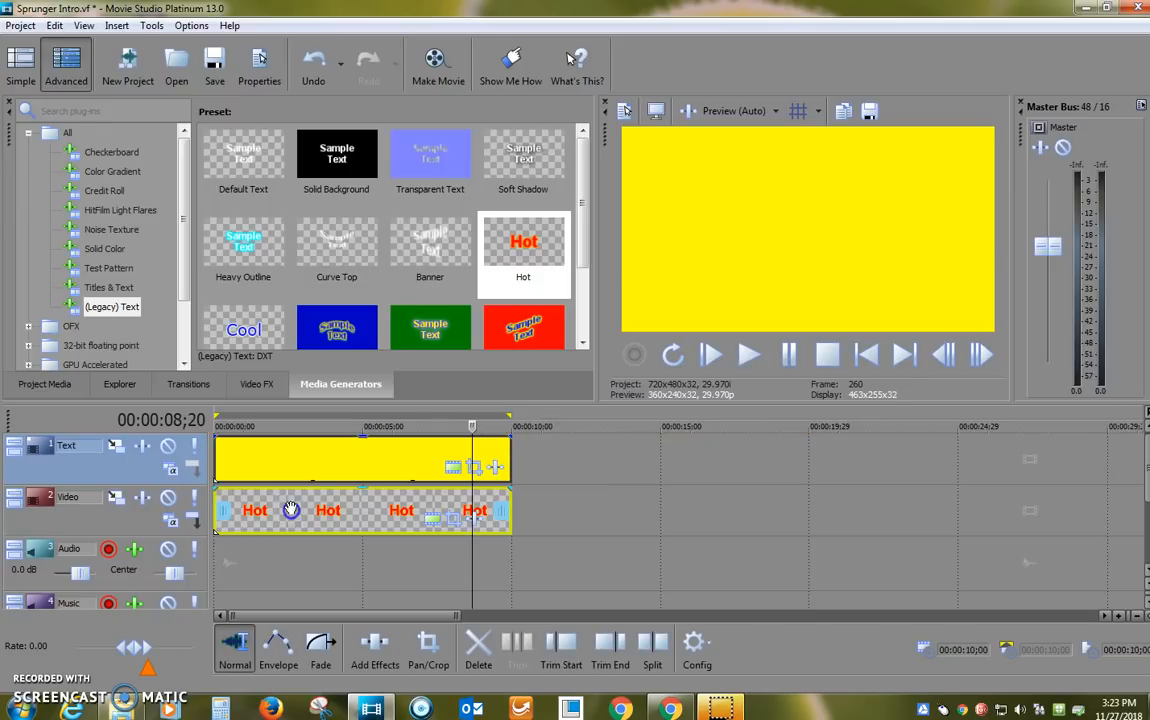
click(353, 560)
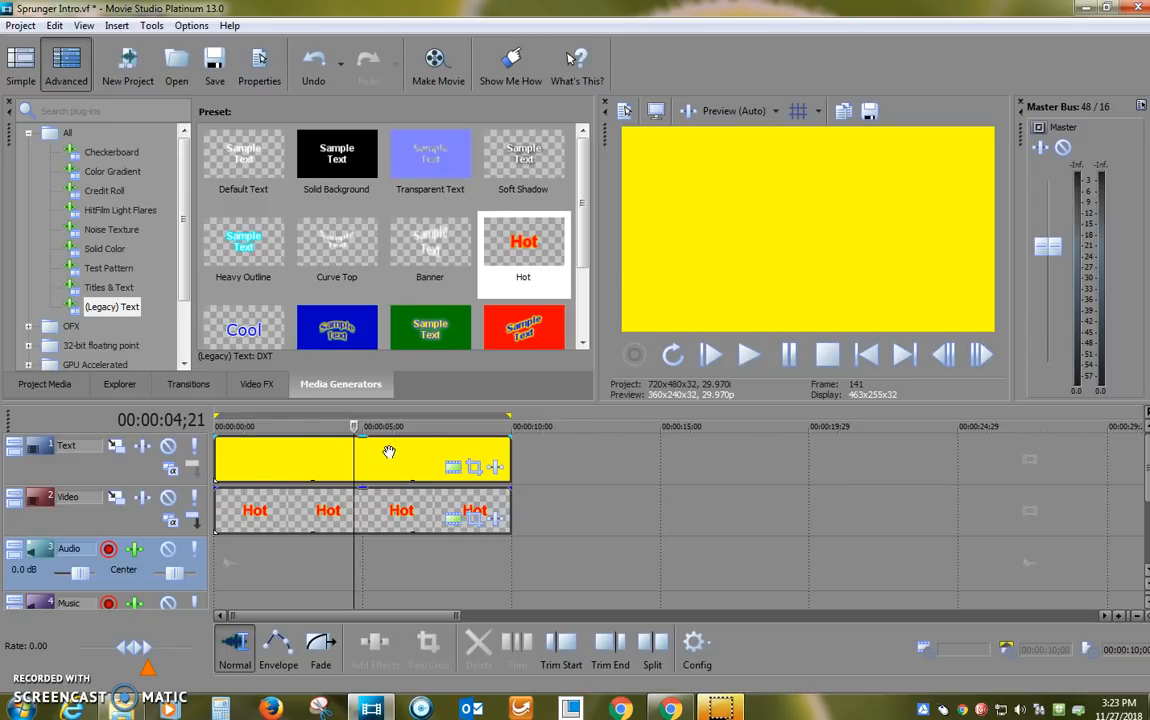
- Undo the clip moves that swapped the Hot text and the yellow background between tracks
click(404, 509)
key(ctrl+z)
key(ctrl+z)
key(ctrl+z)
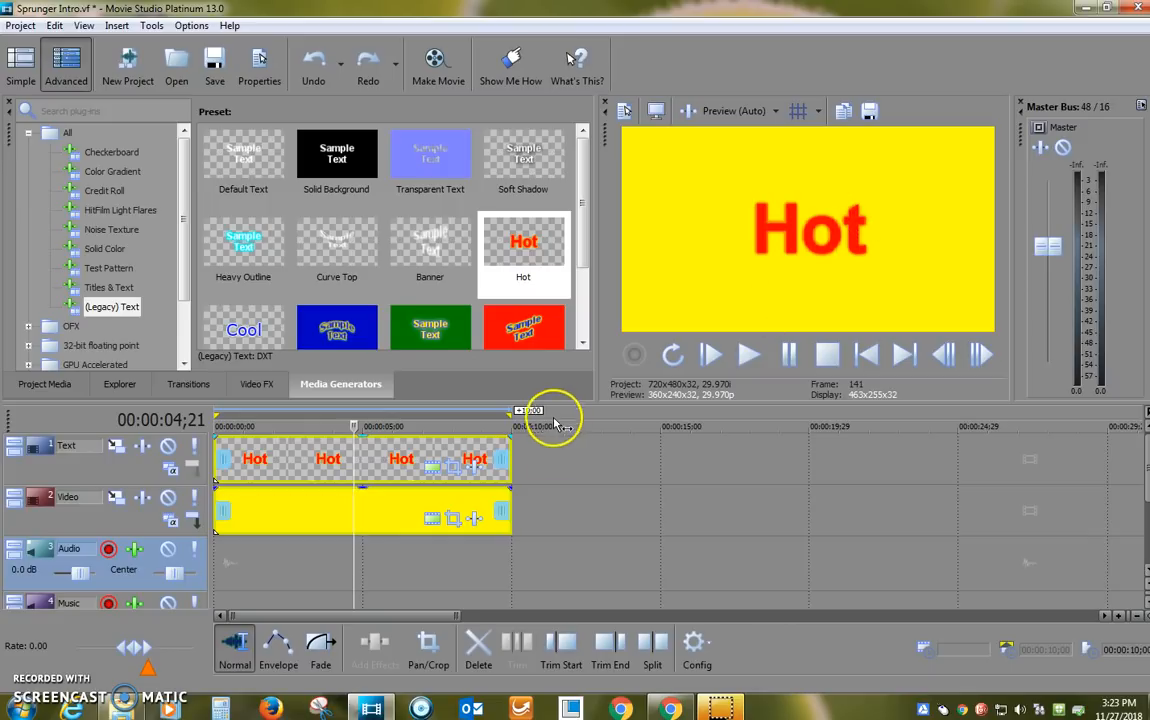
- Compare the preview past the end of the clips at 00:00:12;17 with the frame within them at 00:00:06;18
click(588, 462)
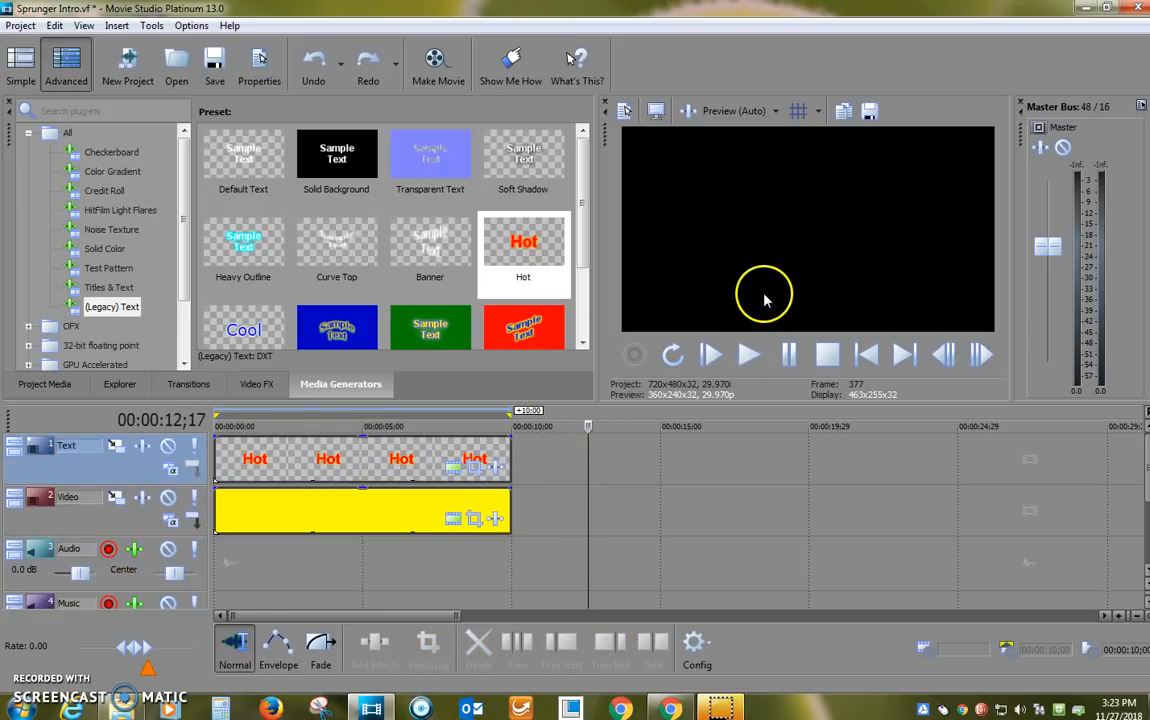
click(409, 467)
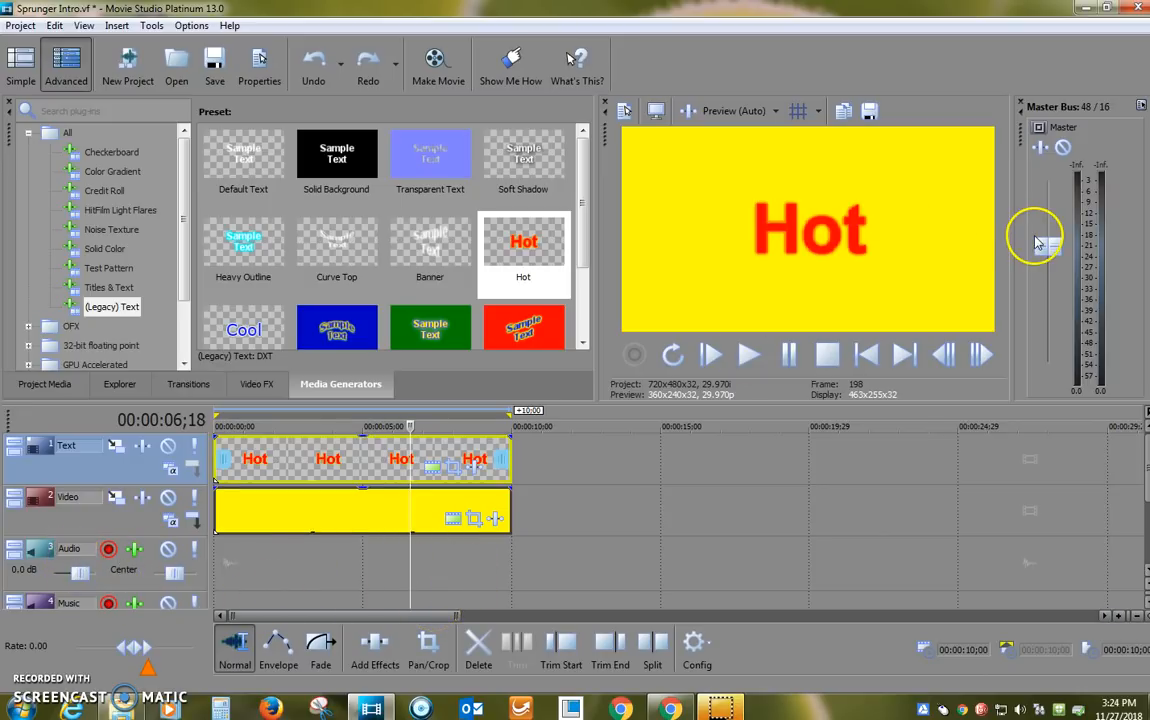
- Look through the available video effects and transitions, the file explorer, and the media used in the project
click(268, 388)
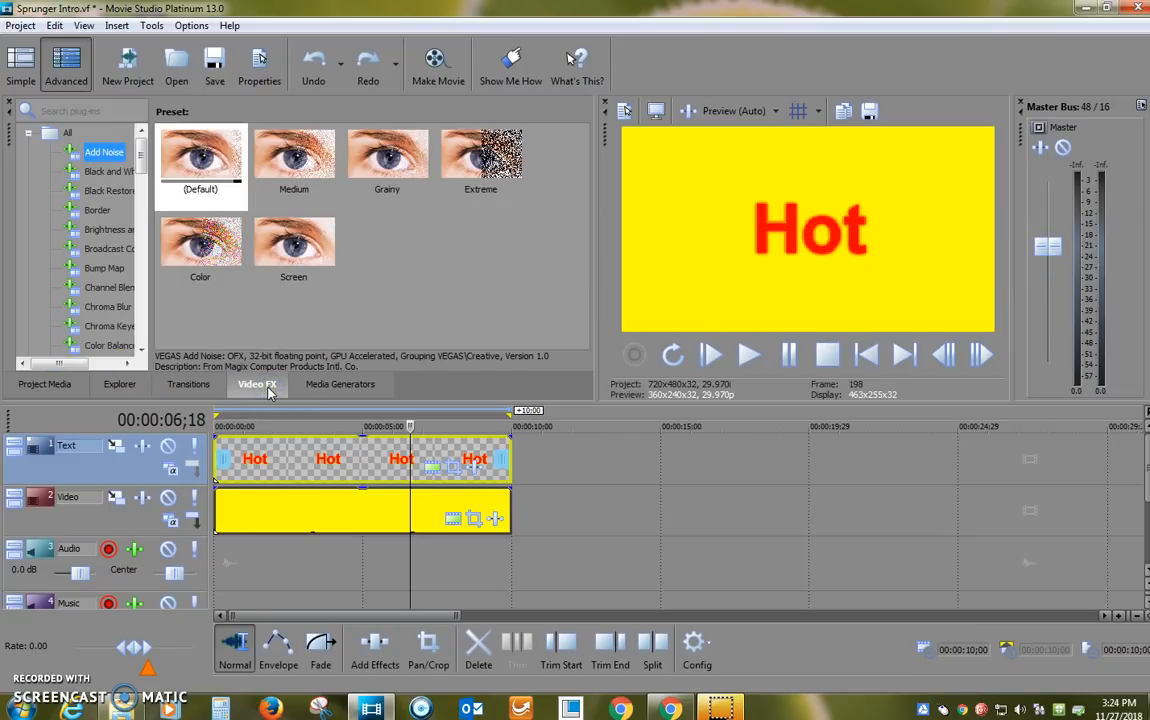
click(201, 391)
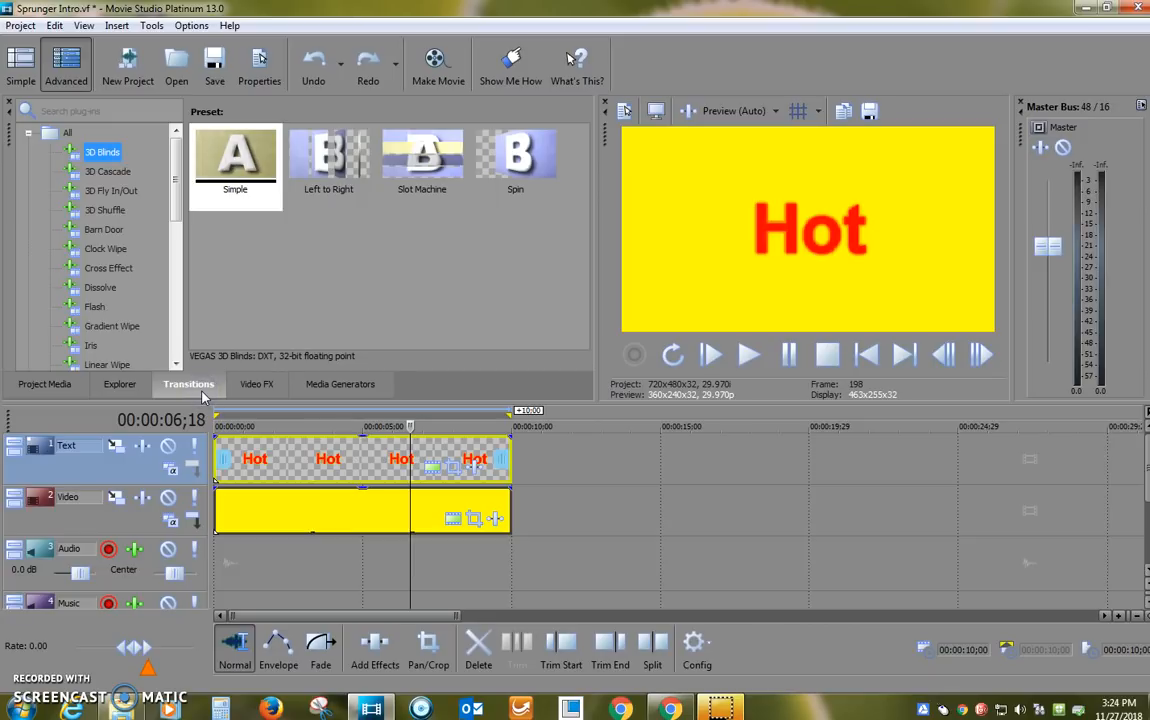
click(136, 388)
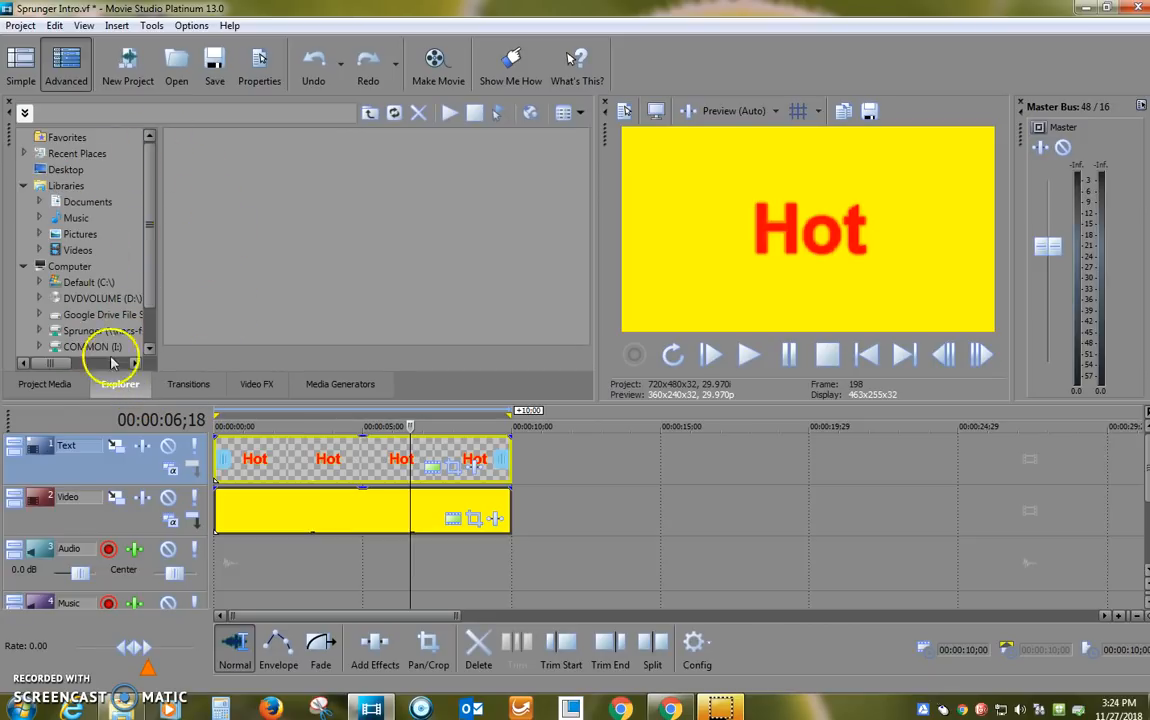
click(66, 390)
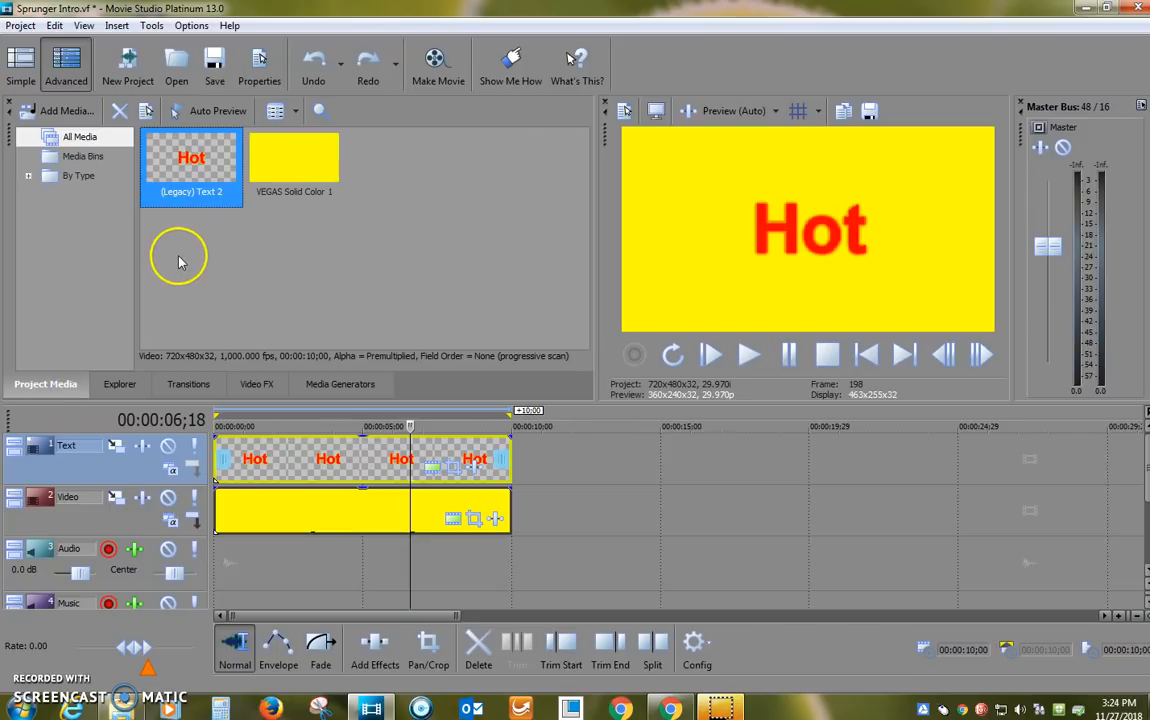